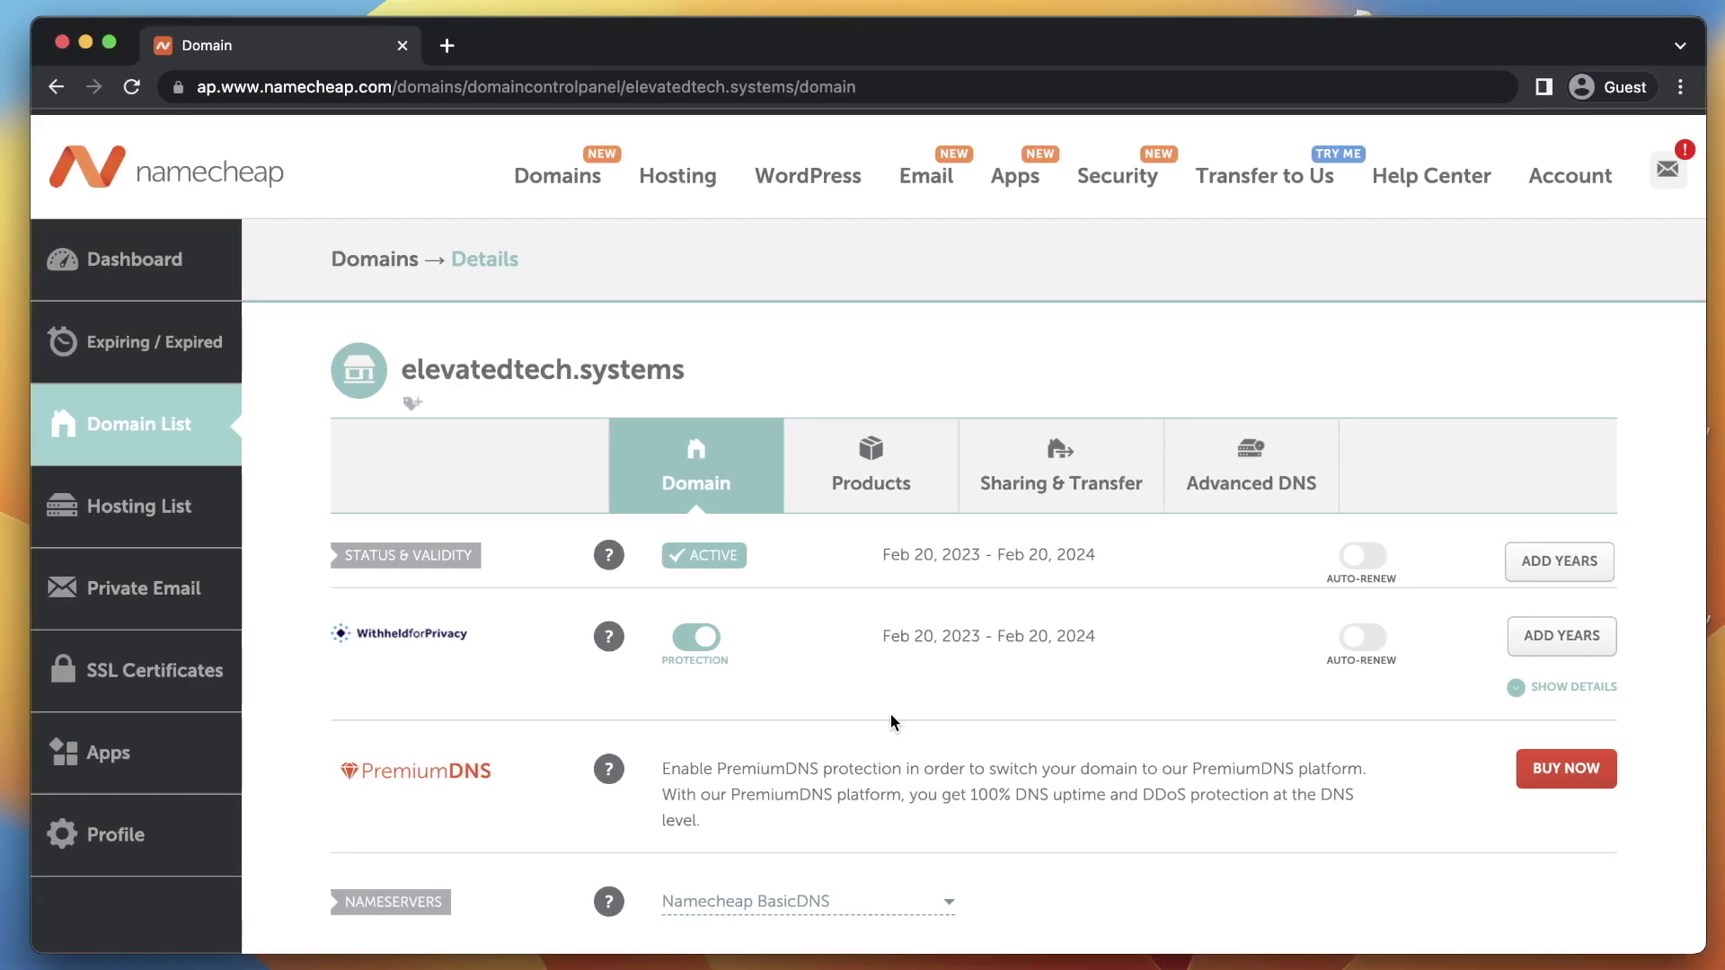
Open dash.cloudflare.com in a new browser tab and go to the Sign up form
{"action": "key", "text": "super+t"}
{"action": "type", "text": "dash"}
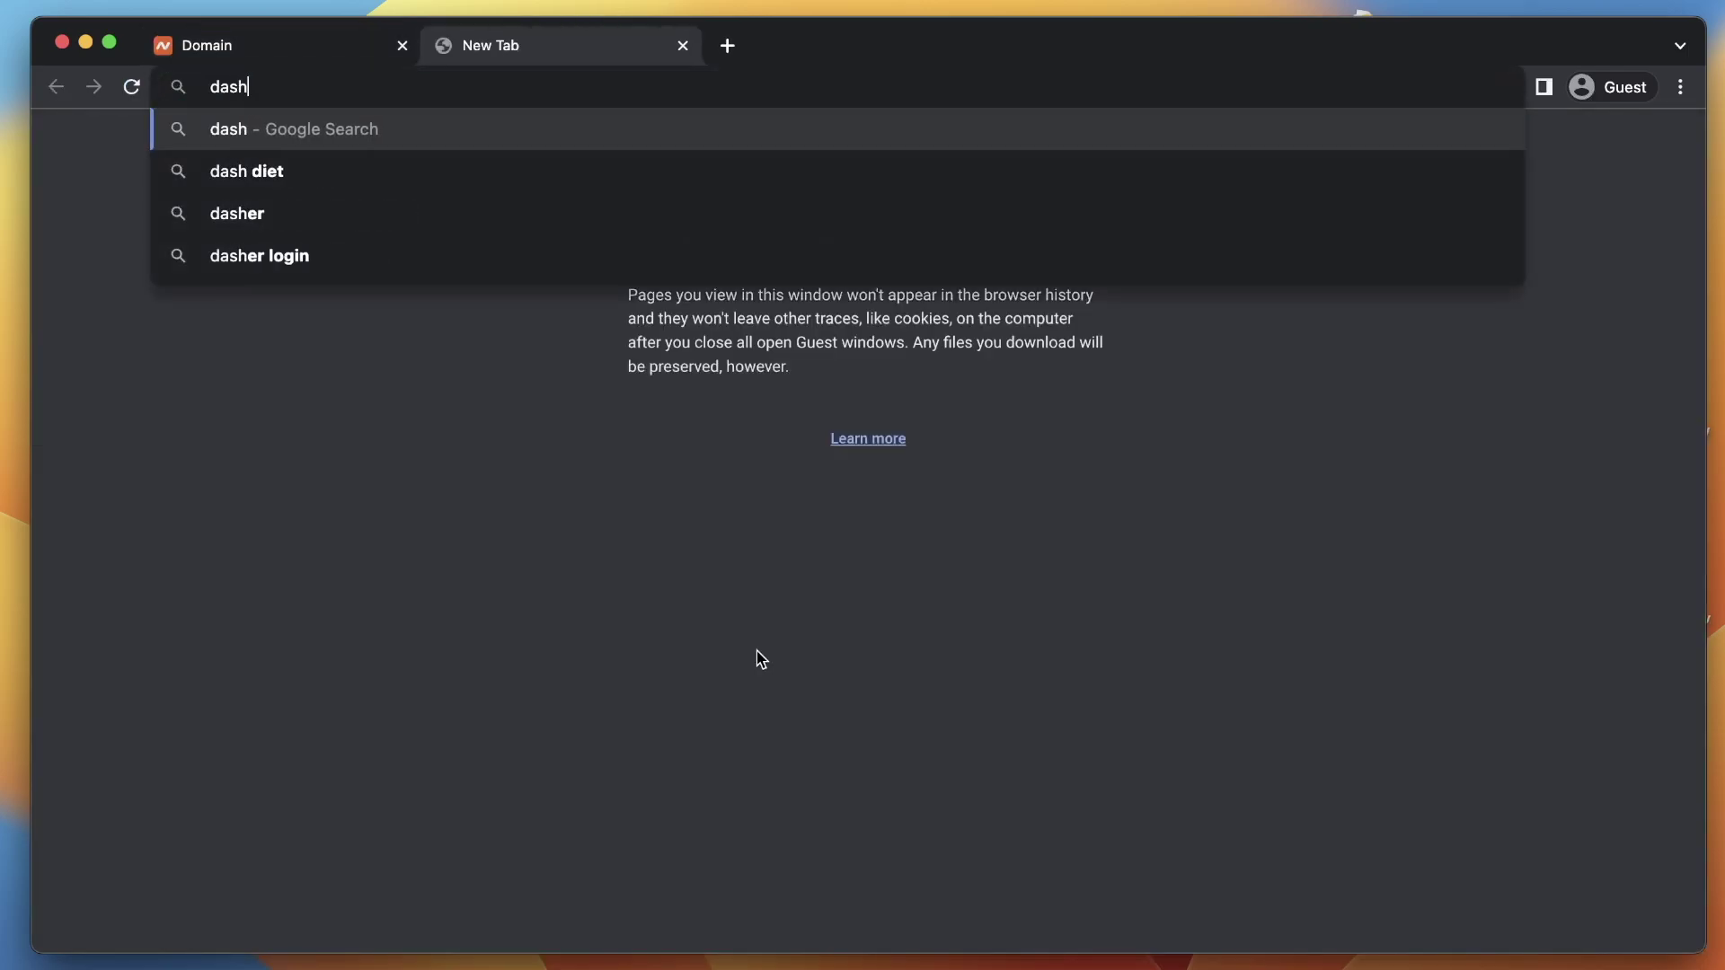
{"action": "type", "text": ".cloudflare.com"}
{"action": "key", "text": "Return"}
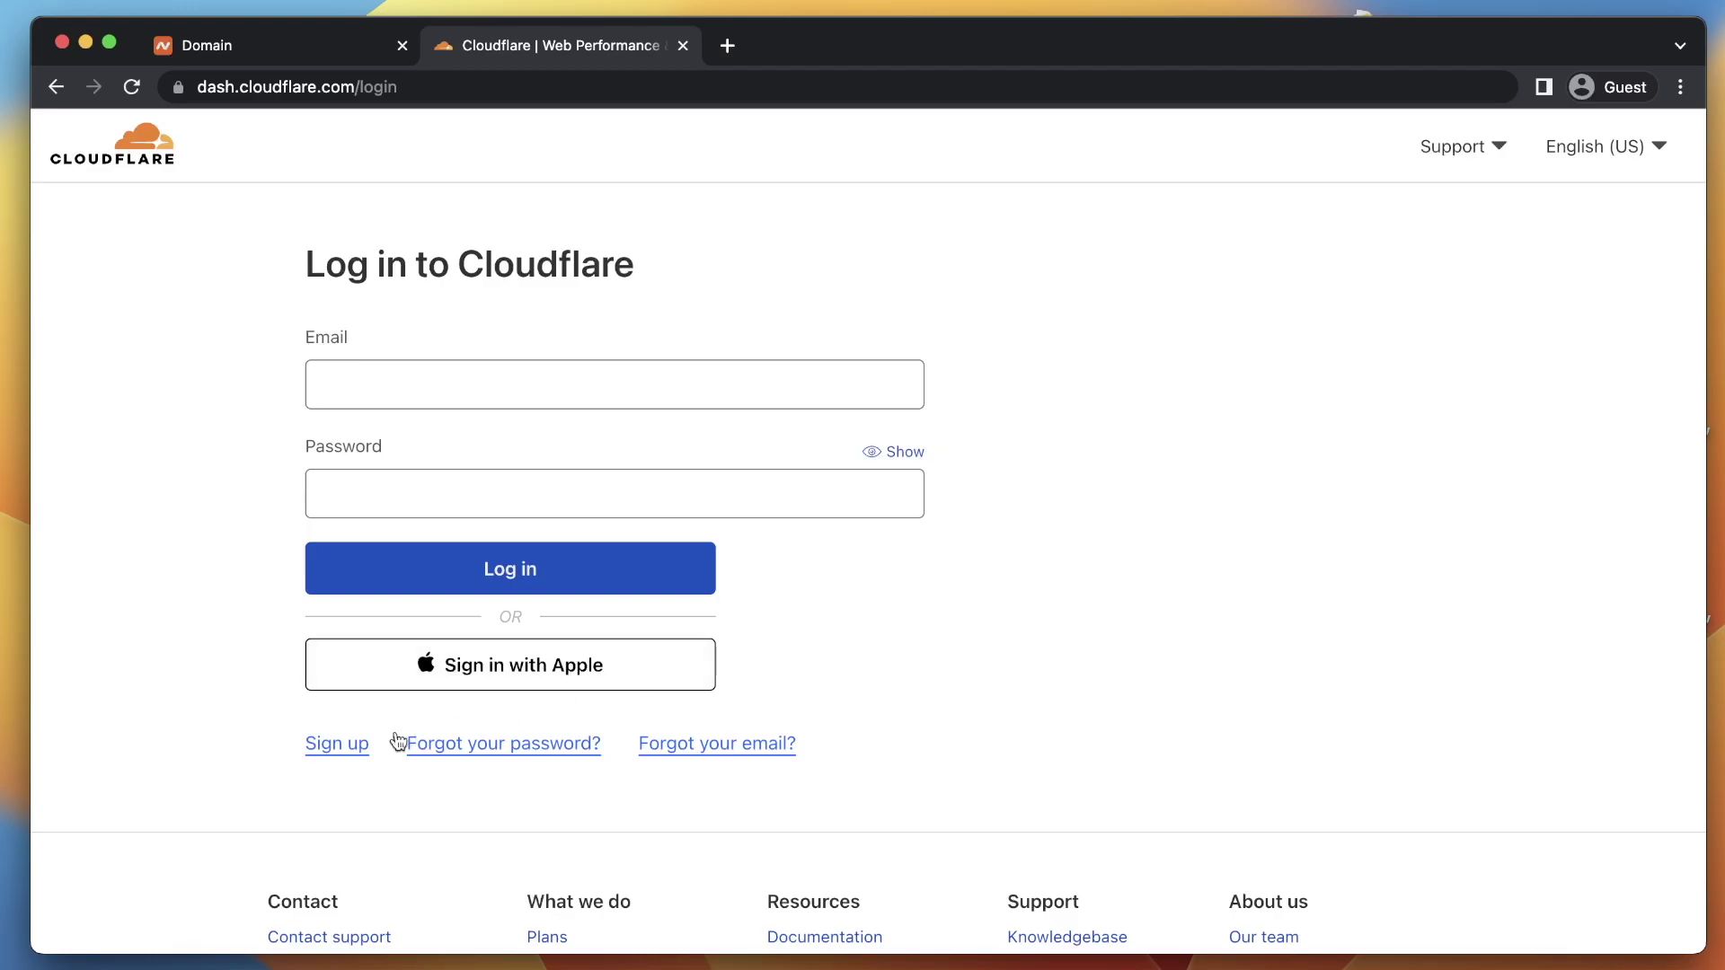
{"action": "left_click", "coordinate": [324, 759]}
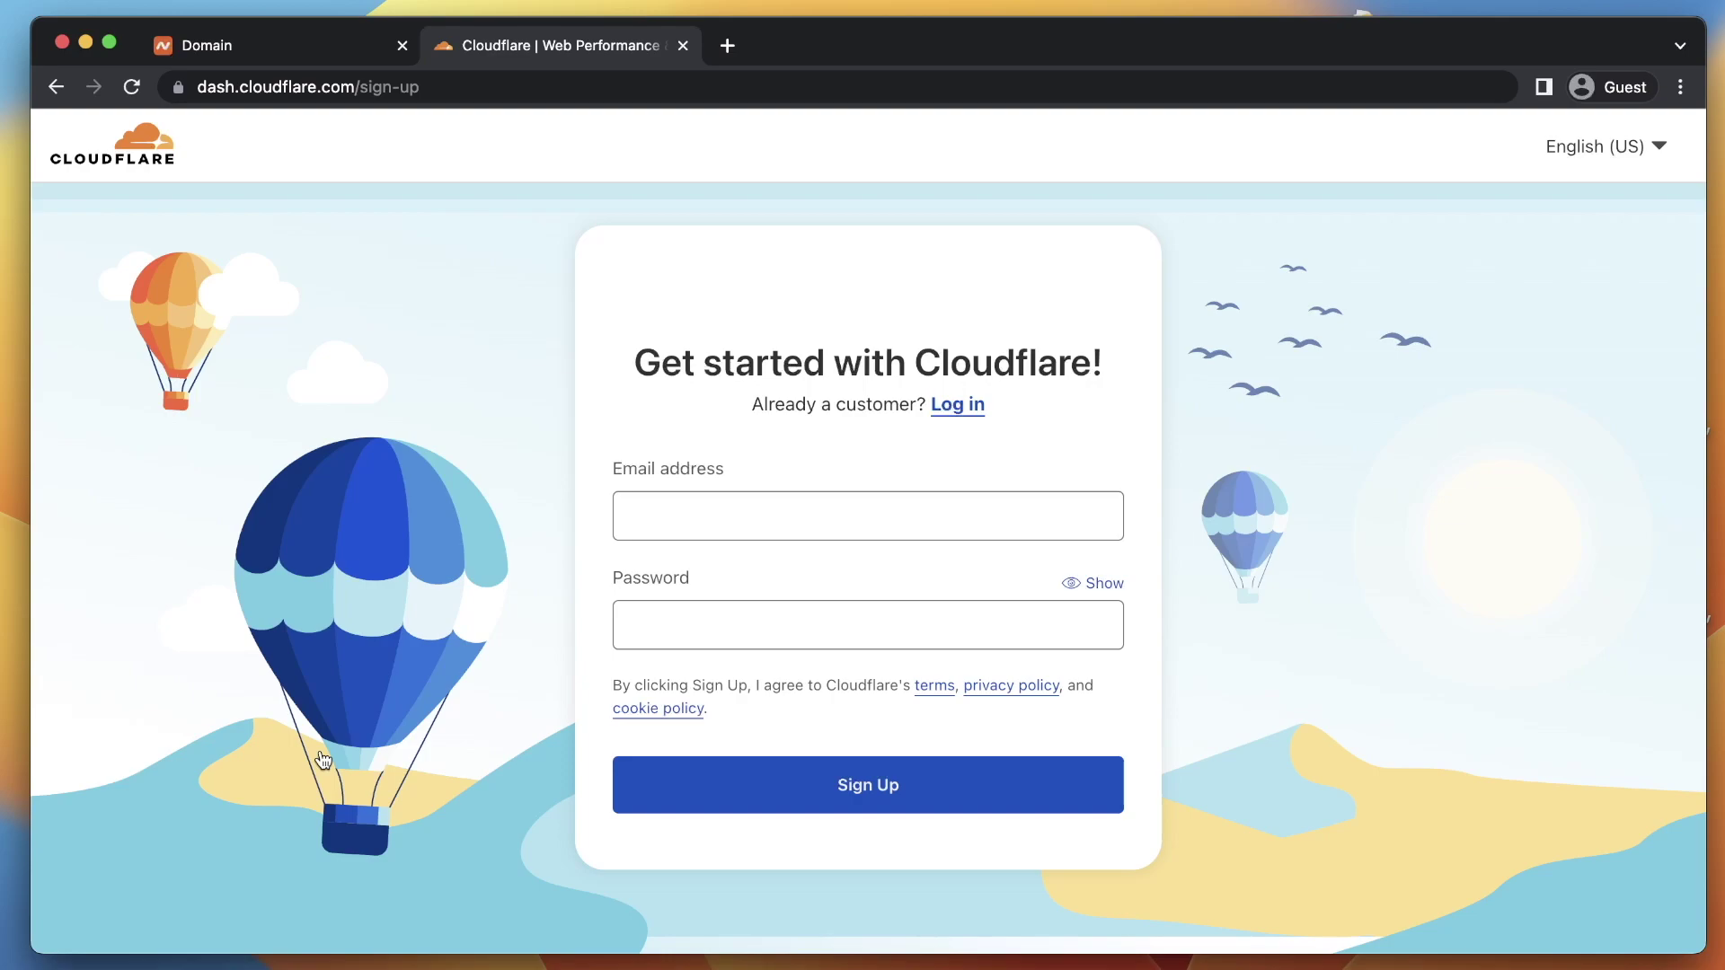
Enter the account email and a password meeting all requirements, then submit Sign Up
{"action": "left_click", "coordinate": [747, 503]}
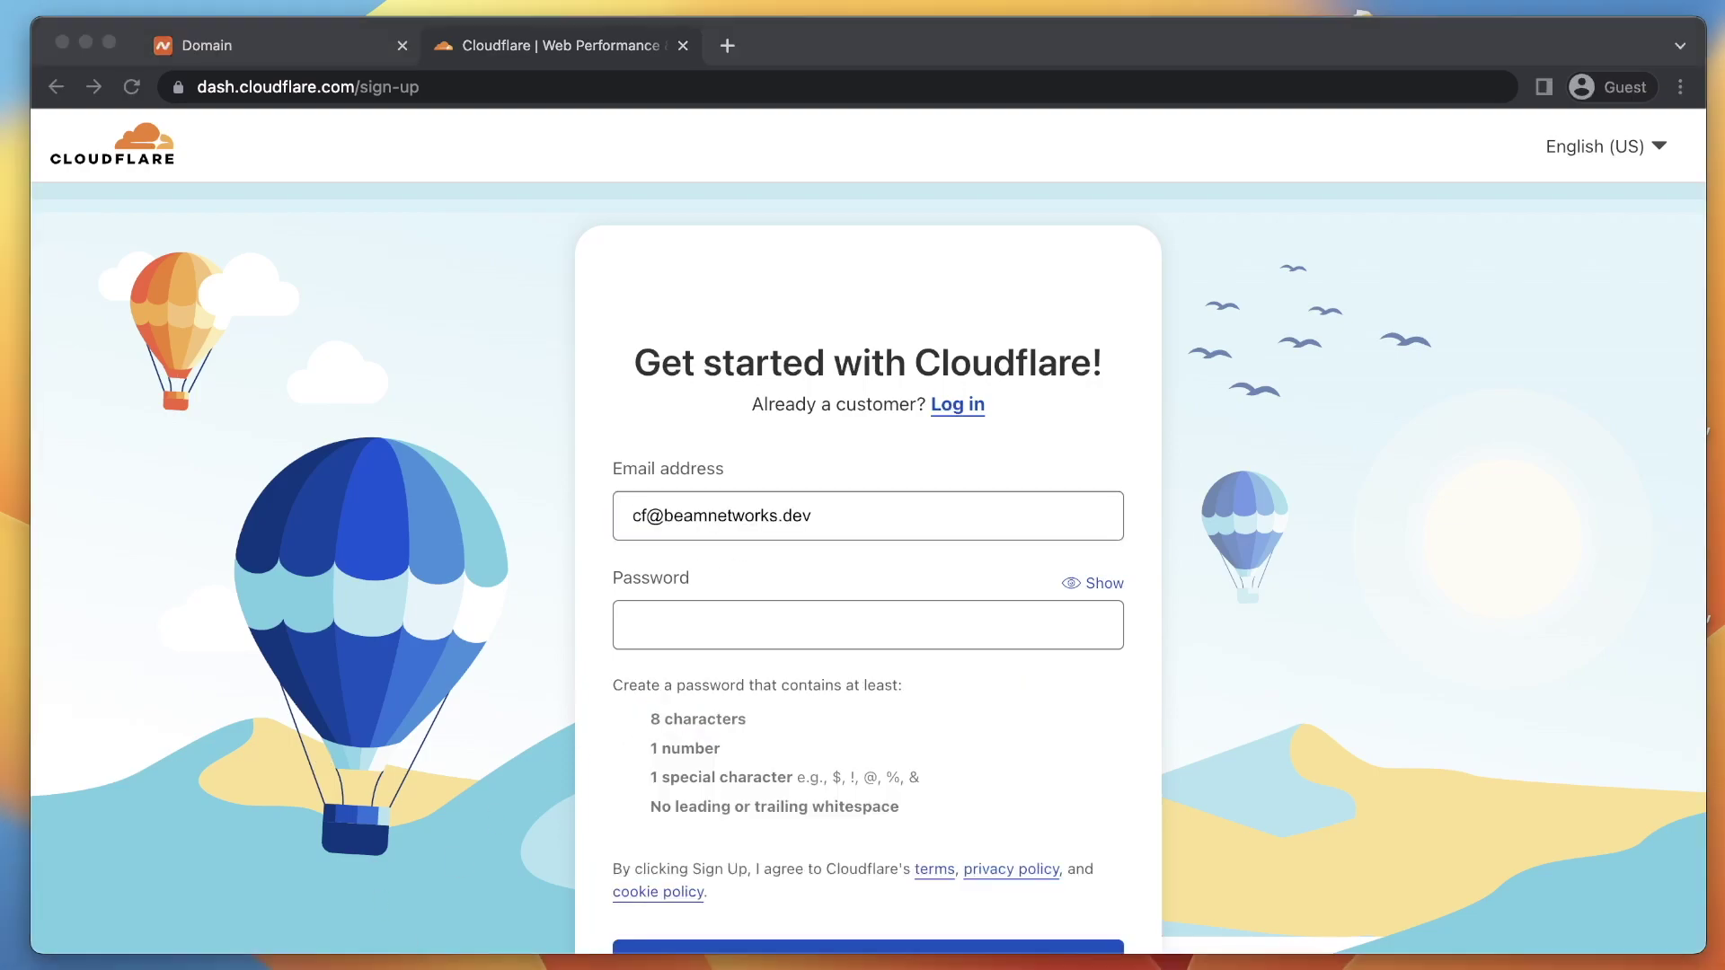
{"action": "left_click", "coordinate": [786, 620]}
{"action": "left_click_drag", "start_coordinate": [633, 510], "coordinate": [818, 517]}
{"action": "left_click", "coordinate": [825, 627]}
{"action": "type", "text": "••••••••••••"}
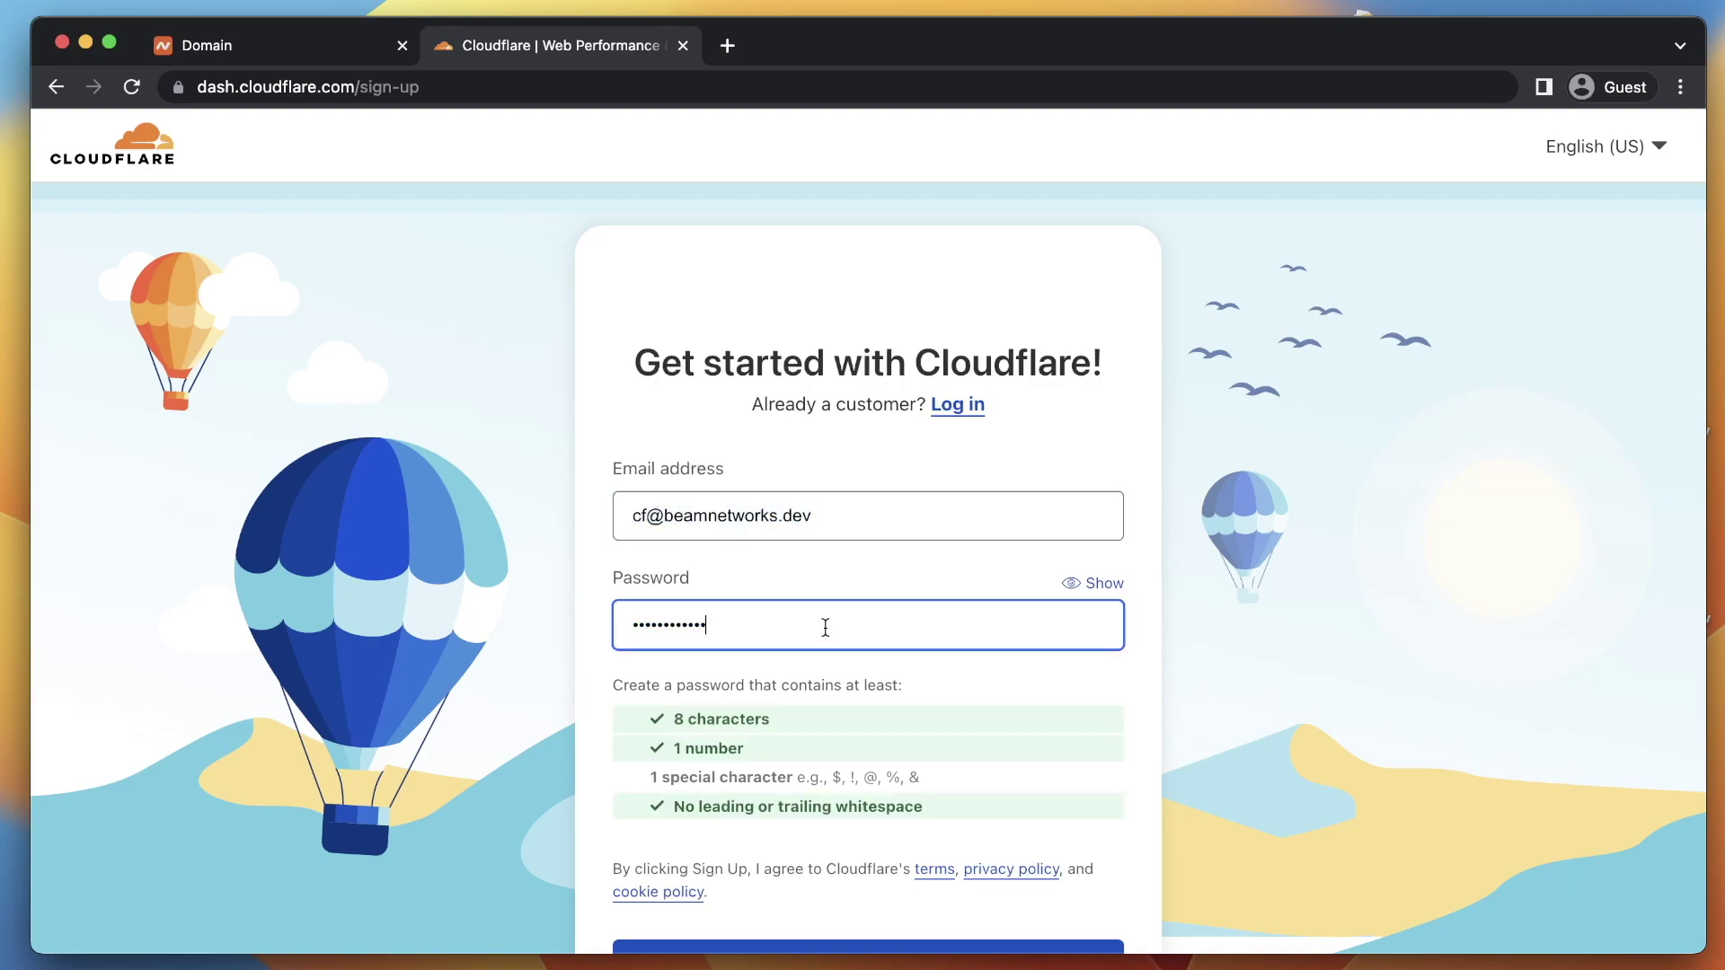
{"action": "scroll", "coordinate": [824, 623], "scroll_direction": "down", "scroll_amount": 2}
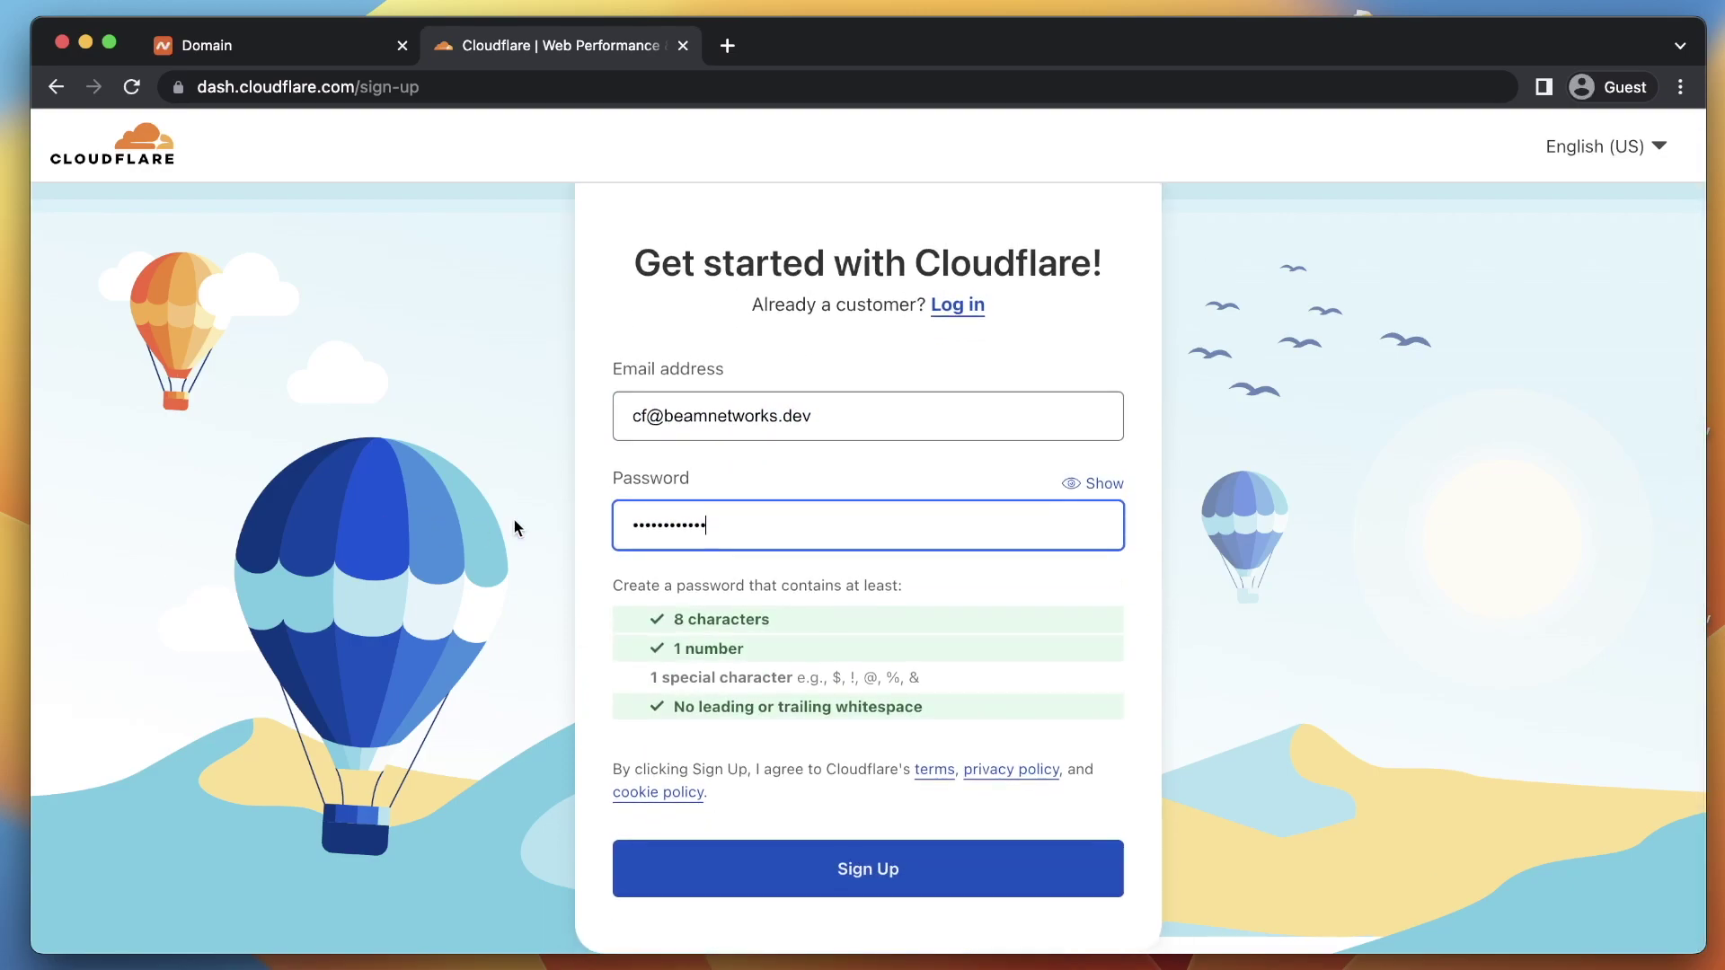
{"action": "type", "text": "•"}
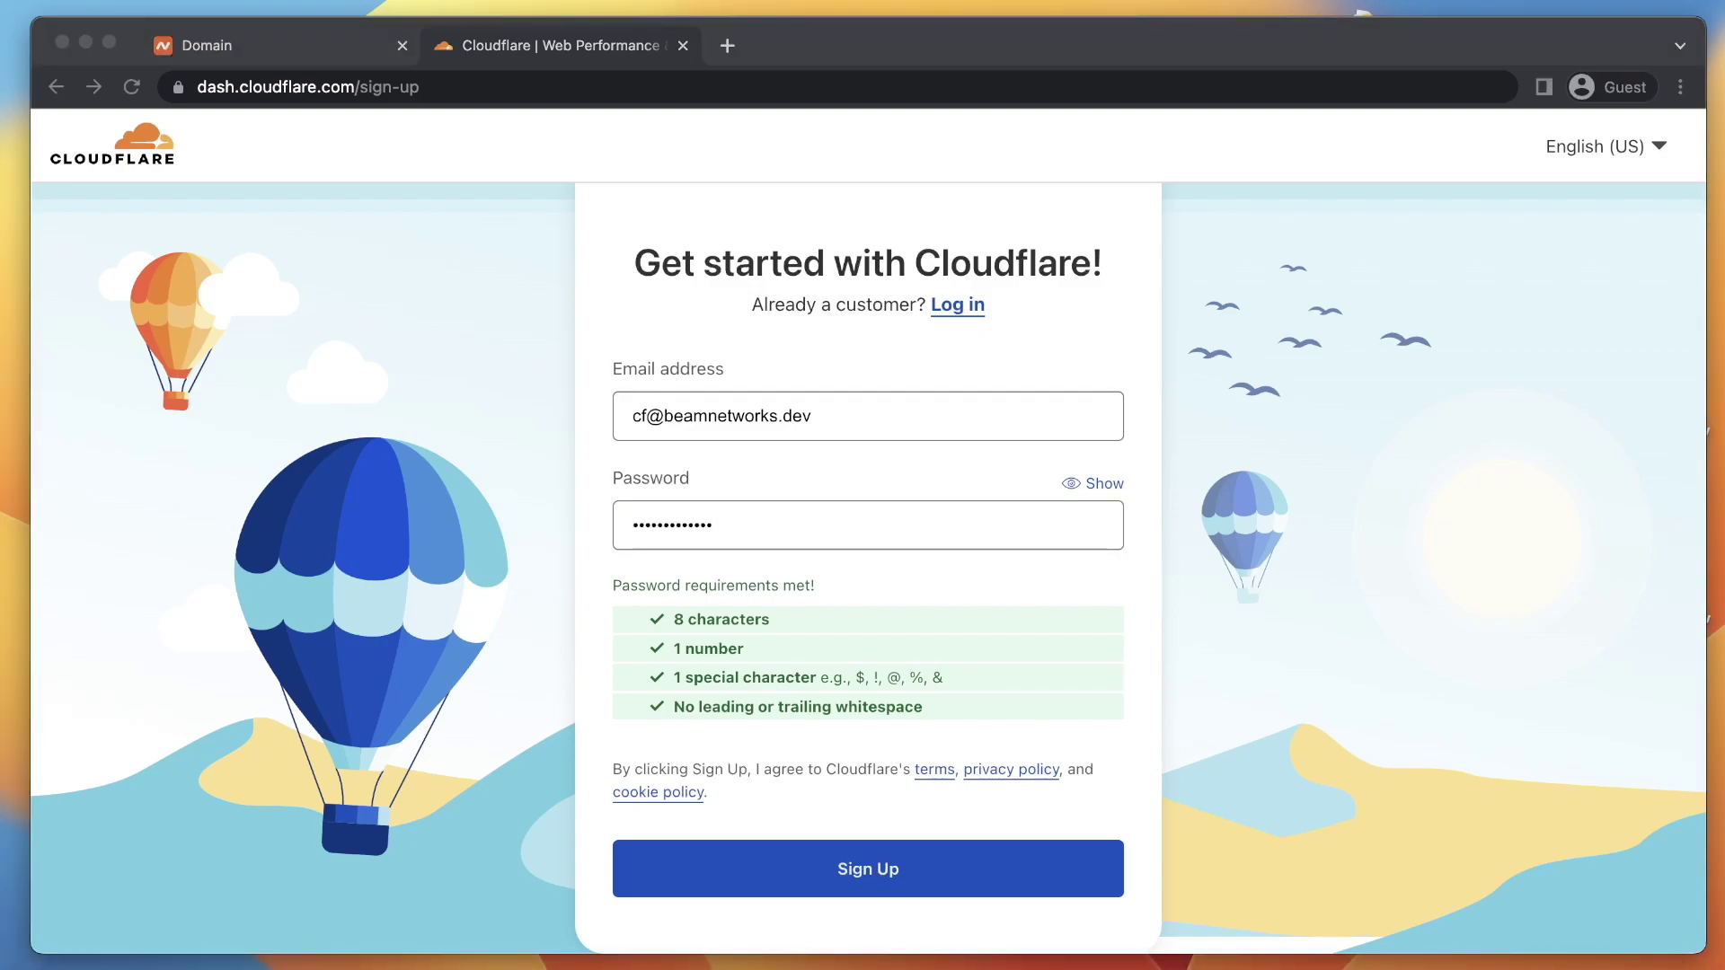
{"action": "left_click", "coordinate": [828, 875]}
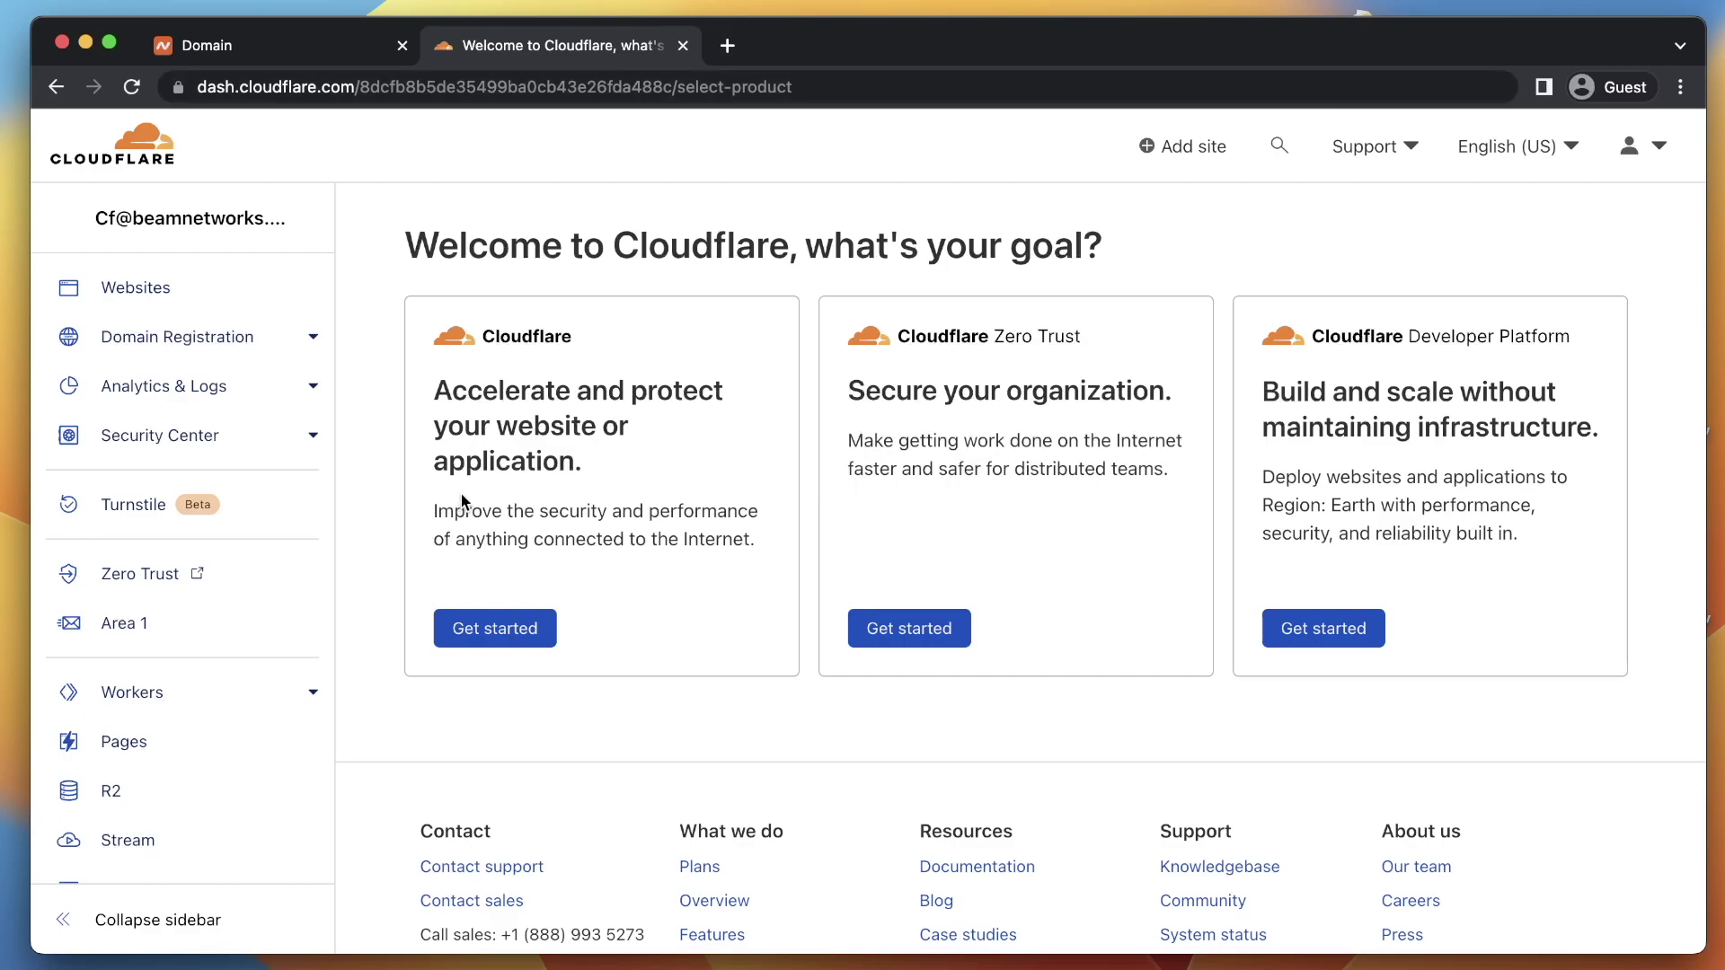
From the Get started card, enter elevatedtech.systems as the domain and choose Add site
{"action": "left_click", "coordinate": [495, 628]}
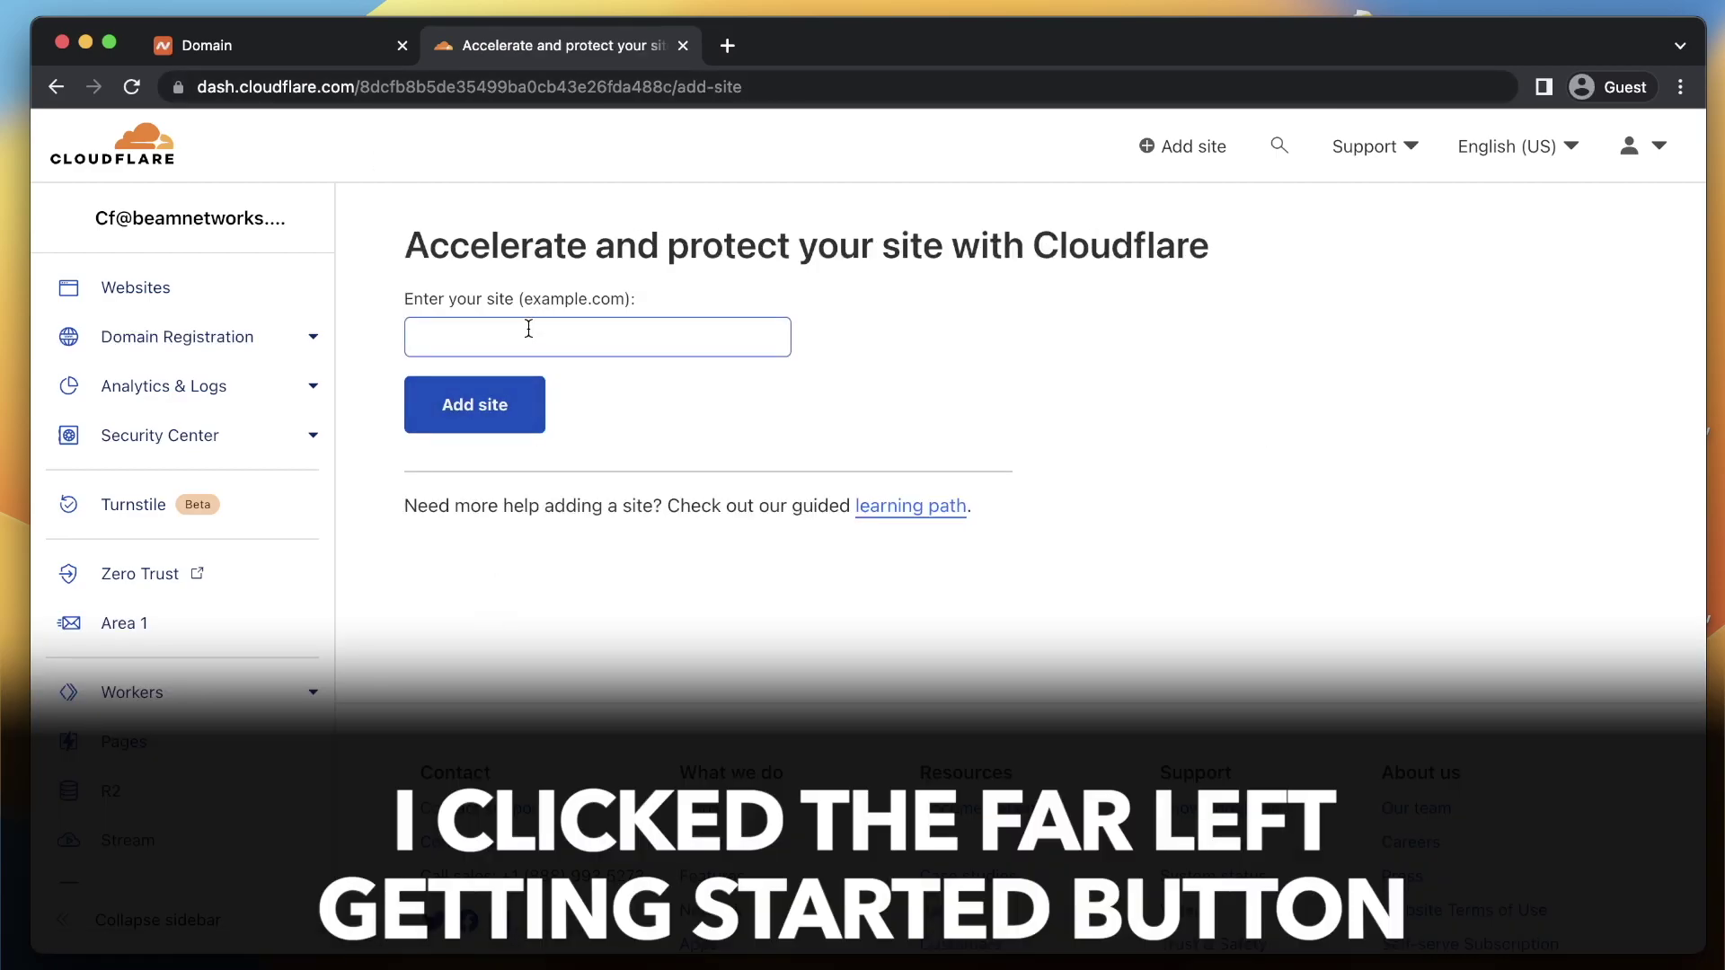
{"action": "left_click", "coordinate": [529, 328]}
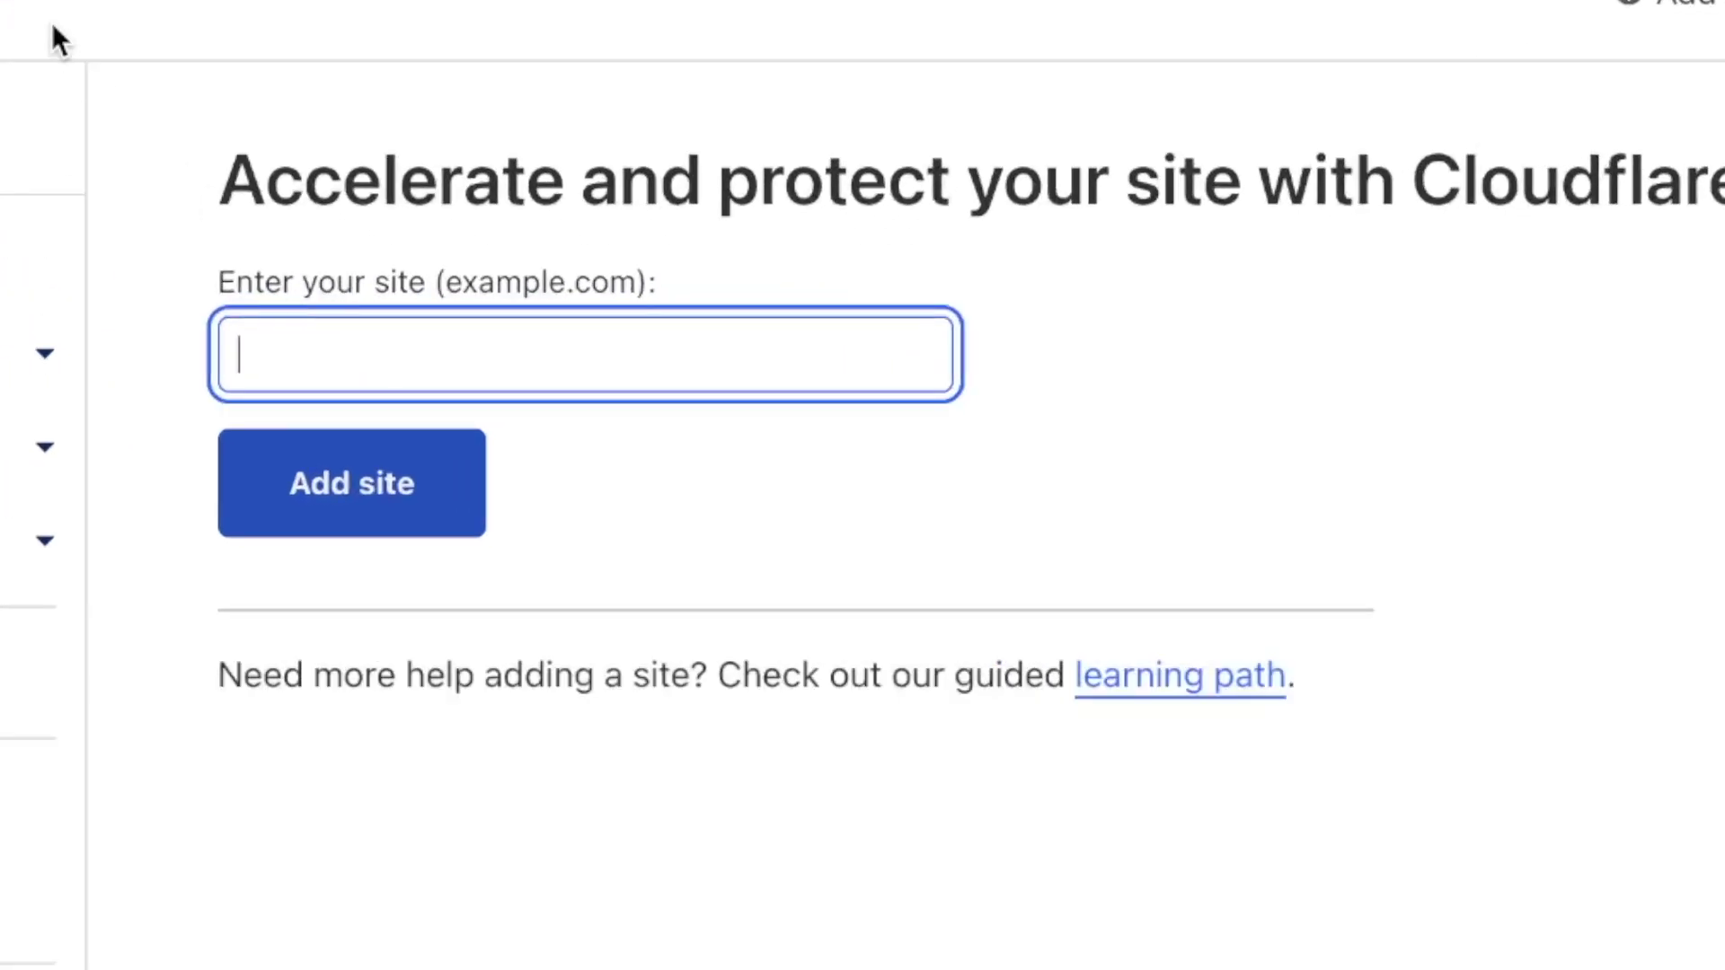
{"action": "type", "text": "elevated"}
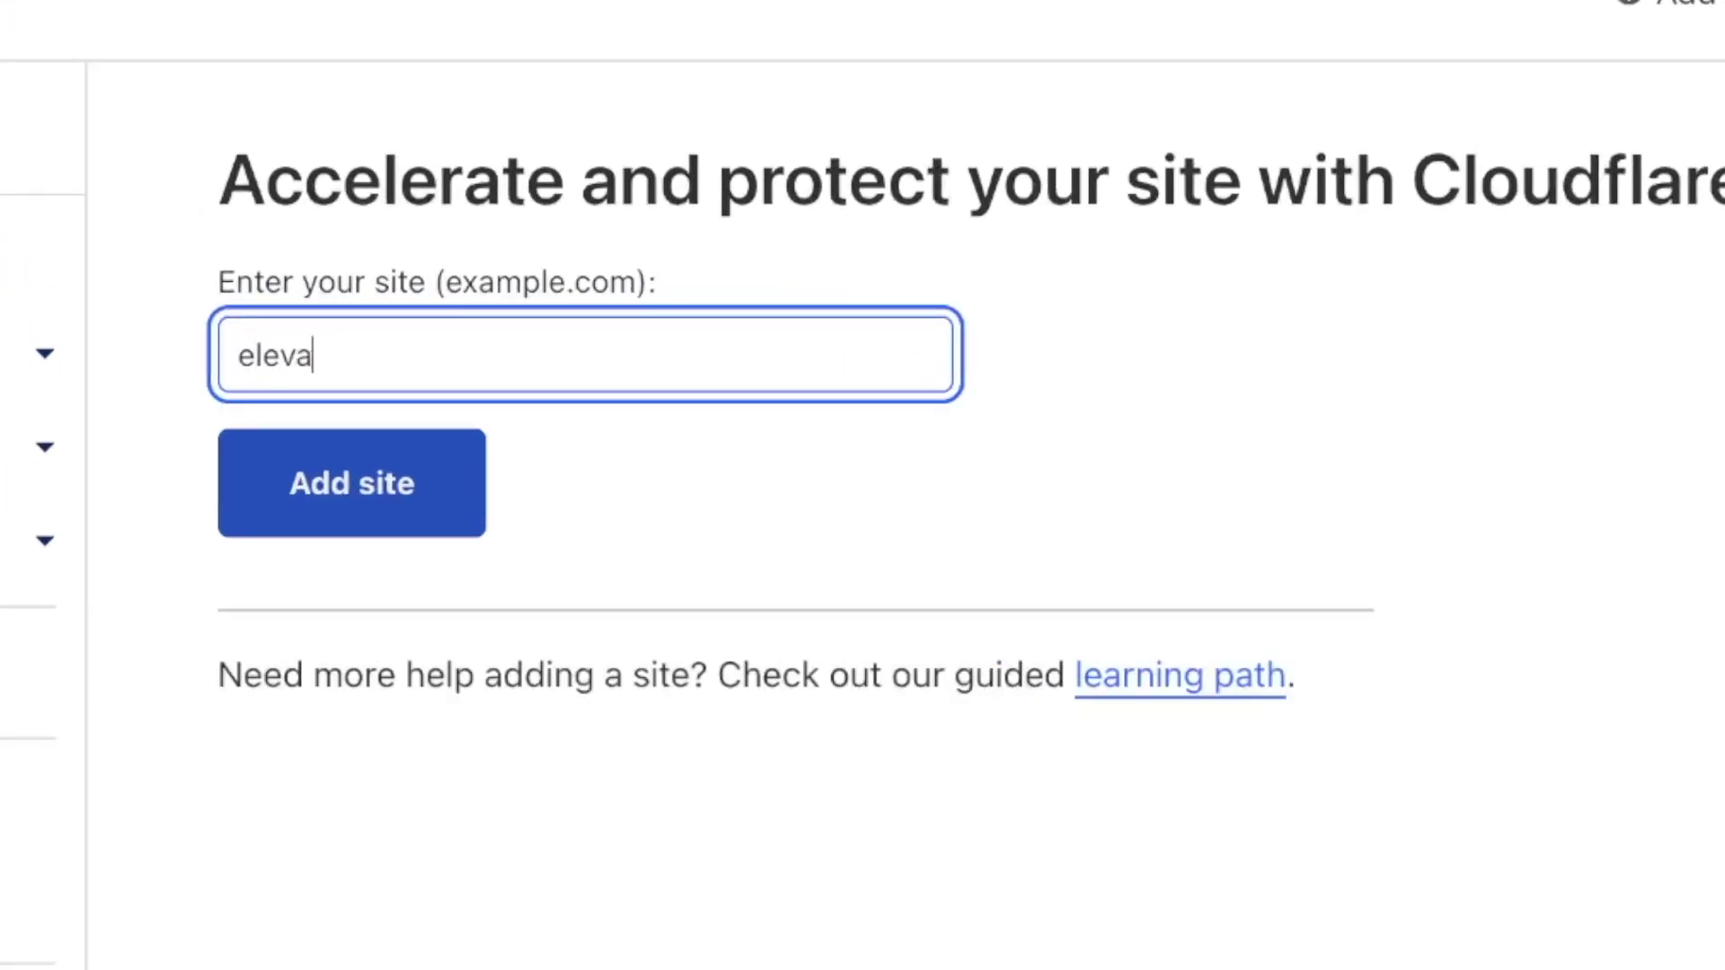
{"action": "key", "text": "BackSpace"}
{"action": "key", "text": "BackSpace"}
{"action": "key", "text": "BackSpace"}
{"action": "key", "text": "BackSpace"}
{"action": "type", "text": "atedtech.systems"}
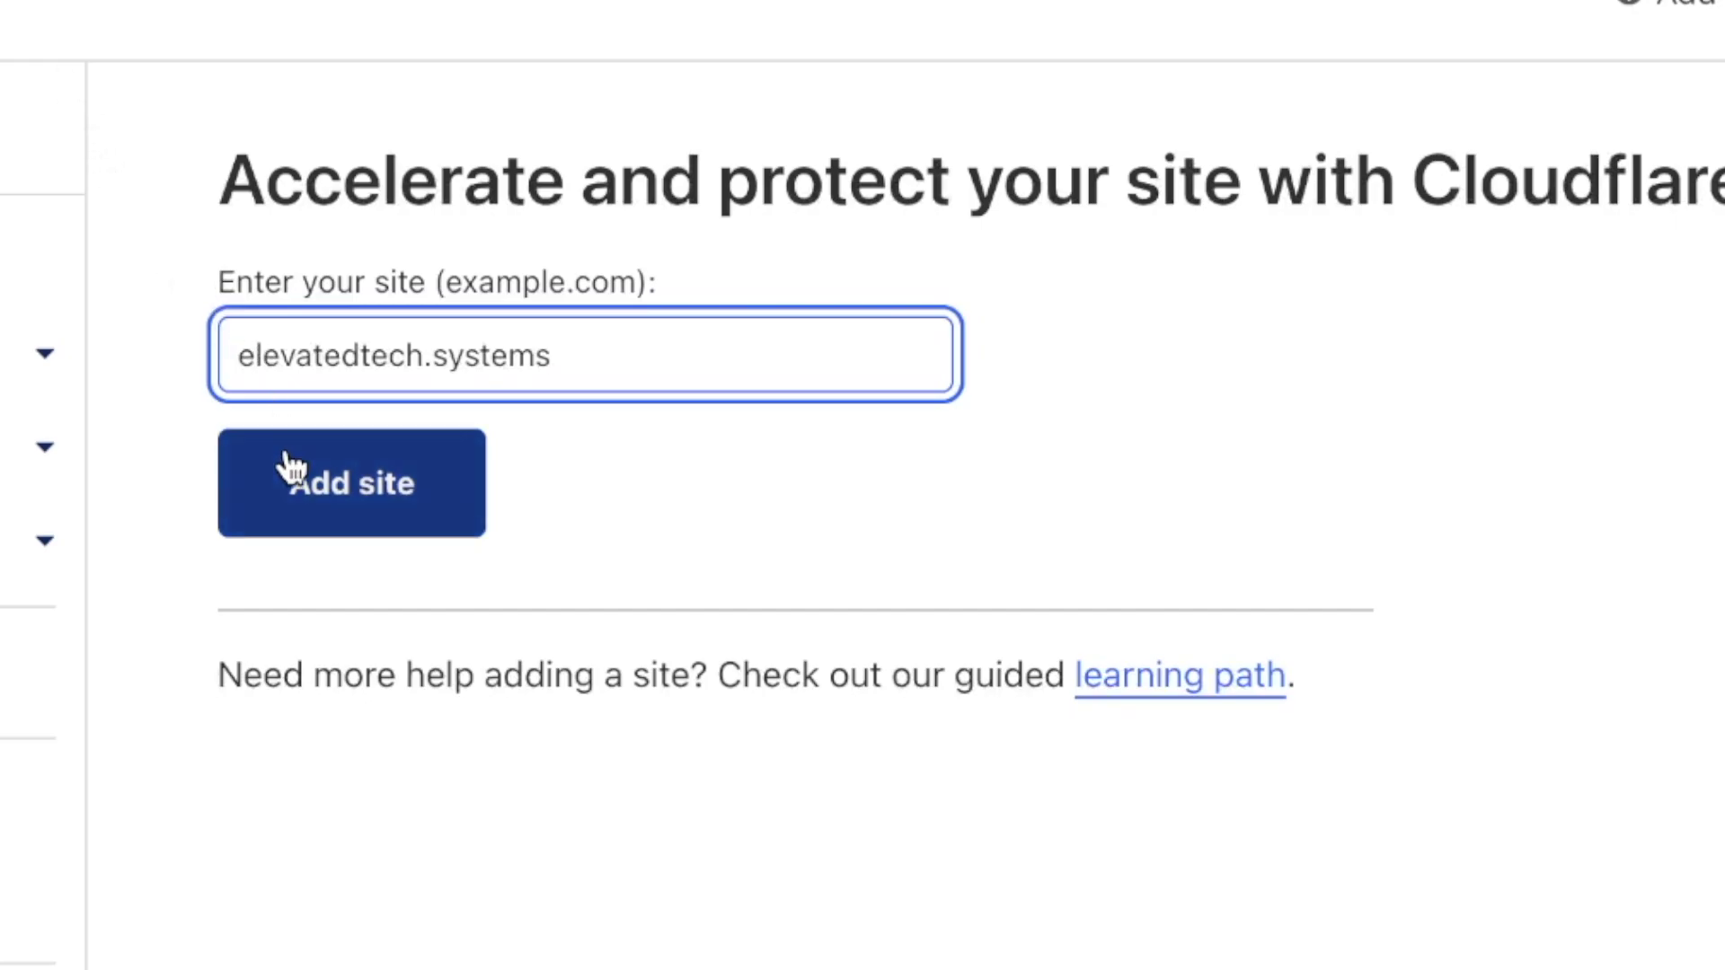
{"action": "left_click", "coordinate": [273, 510]}
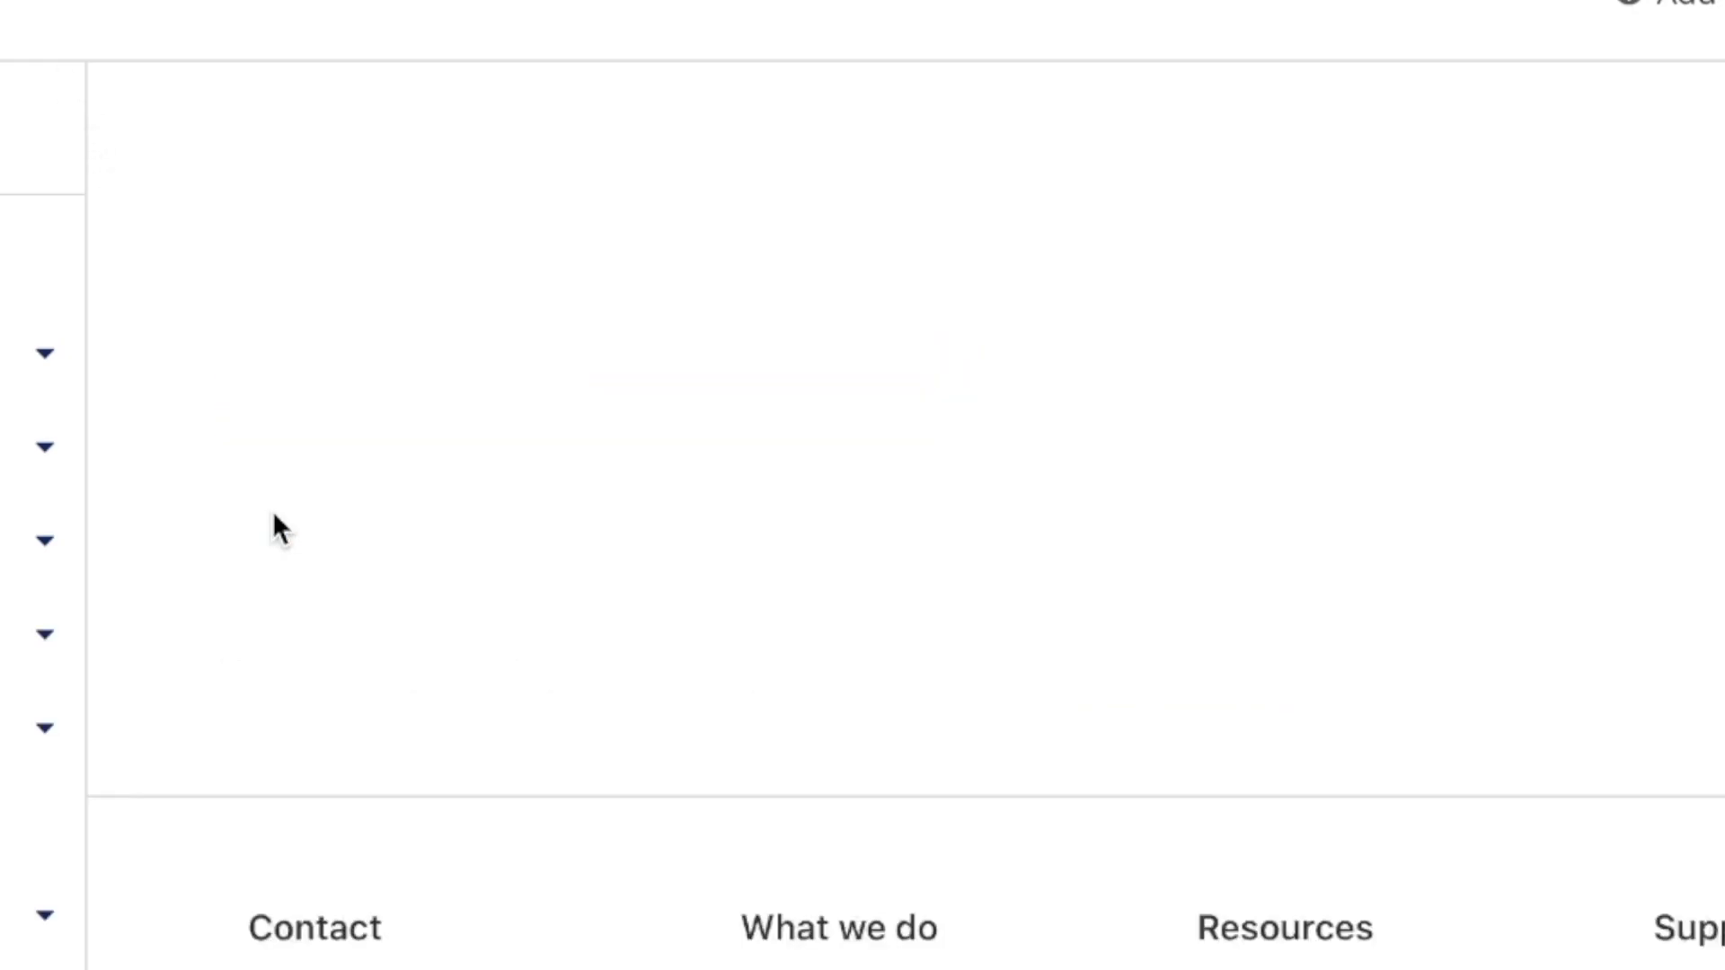
Choose the Free plan and continue to the quick DNS scan results
{"action": "scroll", "coordinate": [433, 418], "scroll_direction": "down", "scroll_amount": 10}
{"action": "scroll", "coordinate": [893, 404], "scroll_direction": "up", "scroll_amount": 7}
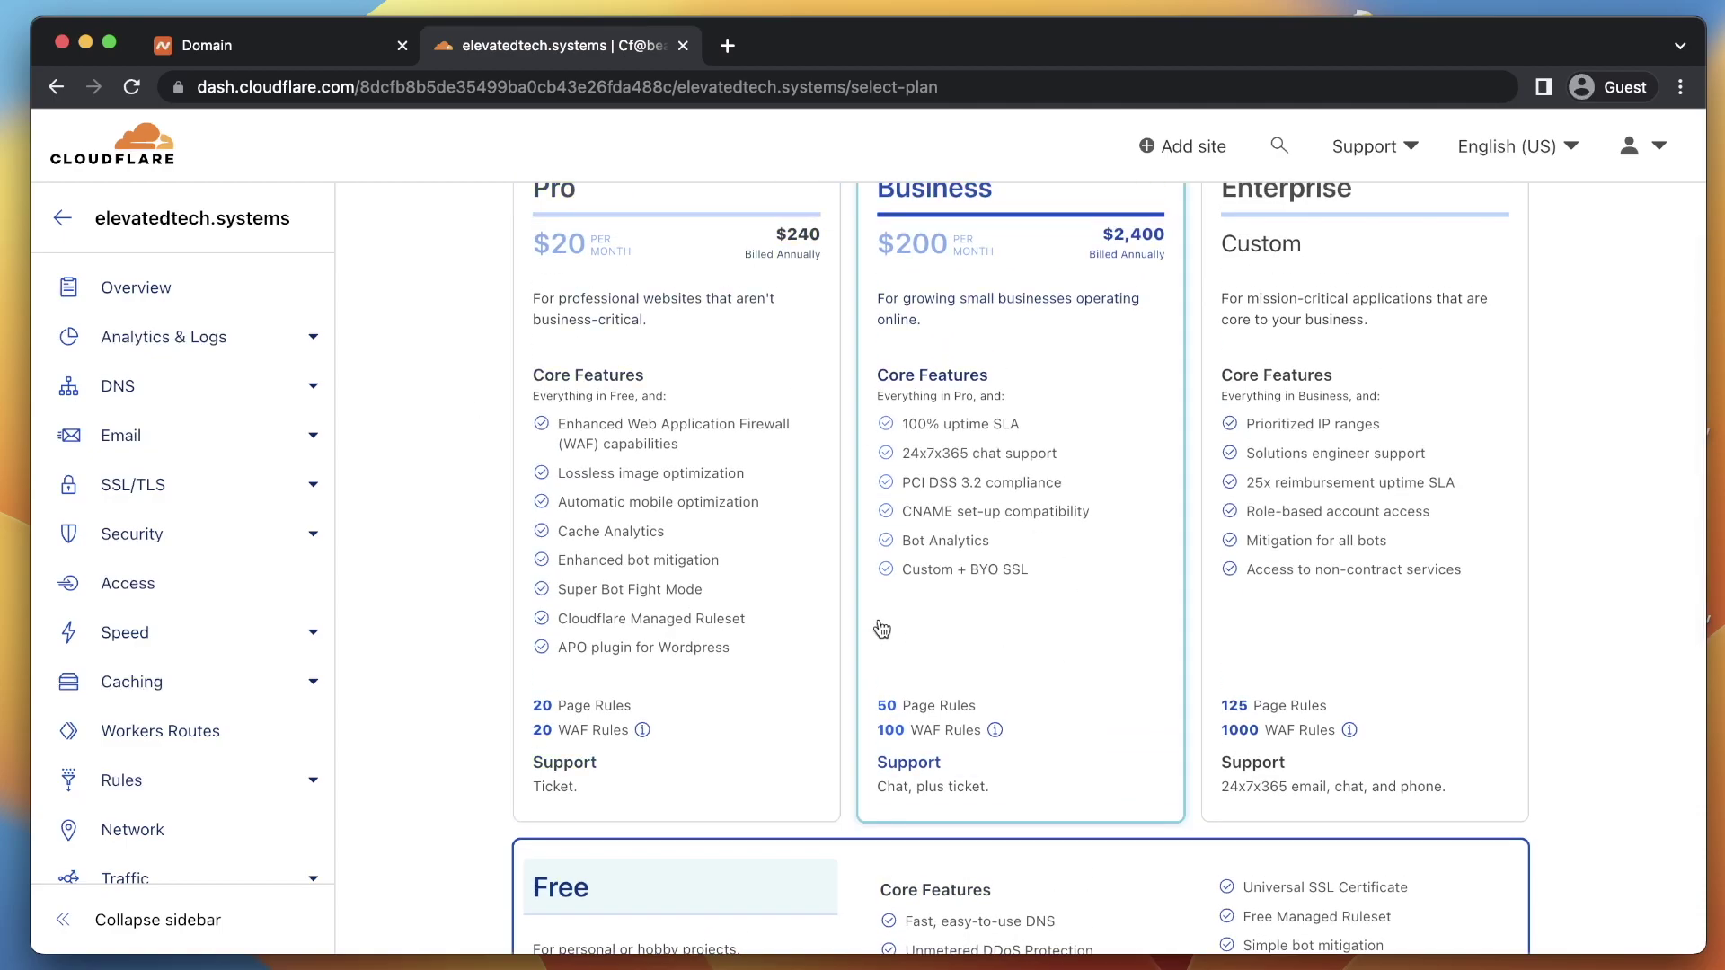
{"action": "scroll", "coordinate": [902, 610], "scroll_direction": "up", "scroll_amount": 1}
{"action": "scroll", "coordinate": [903, 611], "scroll_direction": "up", "scroll_amount": 2}
{"action": "scroll", "coordinate": [903, 611], "scroll_direction": "down", "scroll_amount": 3}
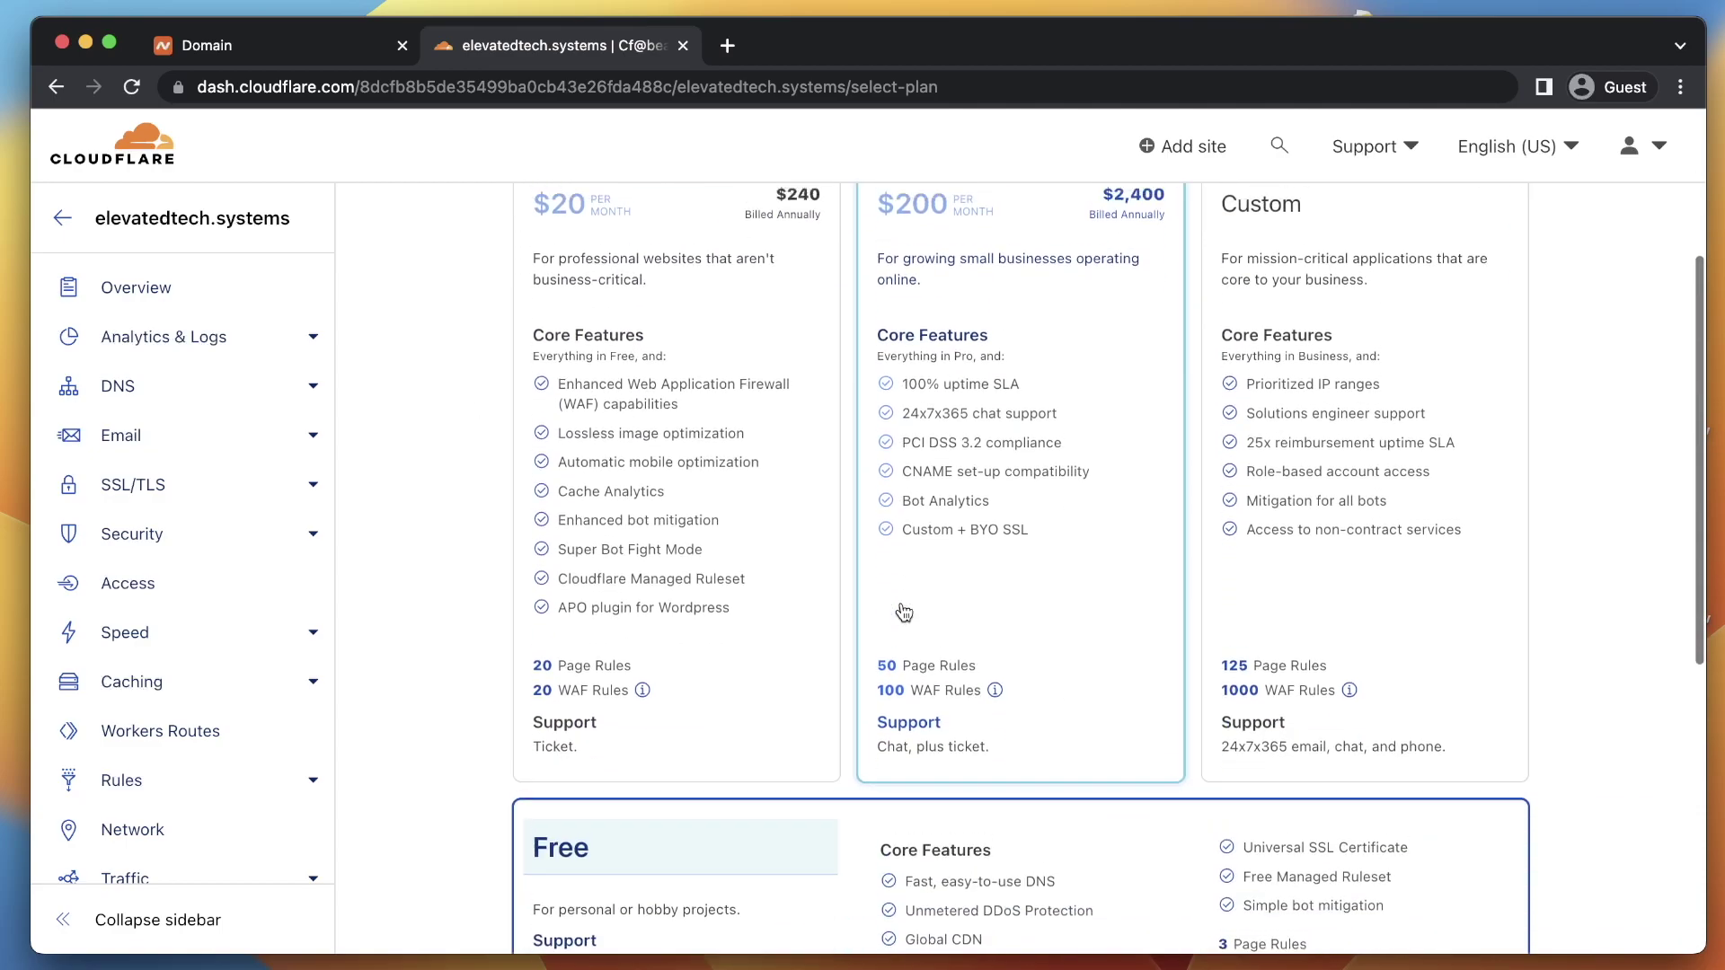
{"action": "scroll", "coordinate": [903, 611], "scroll_direction": "up", "scroll_amount": 2}
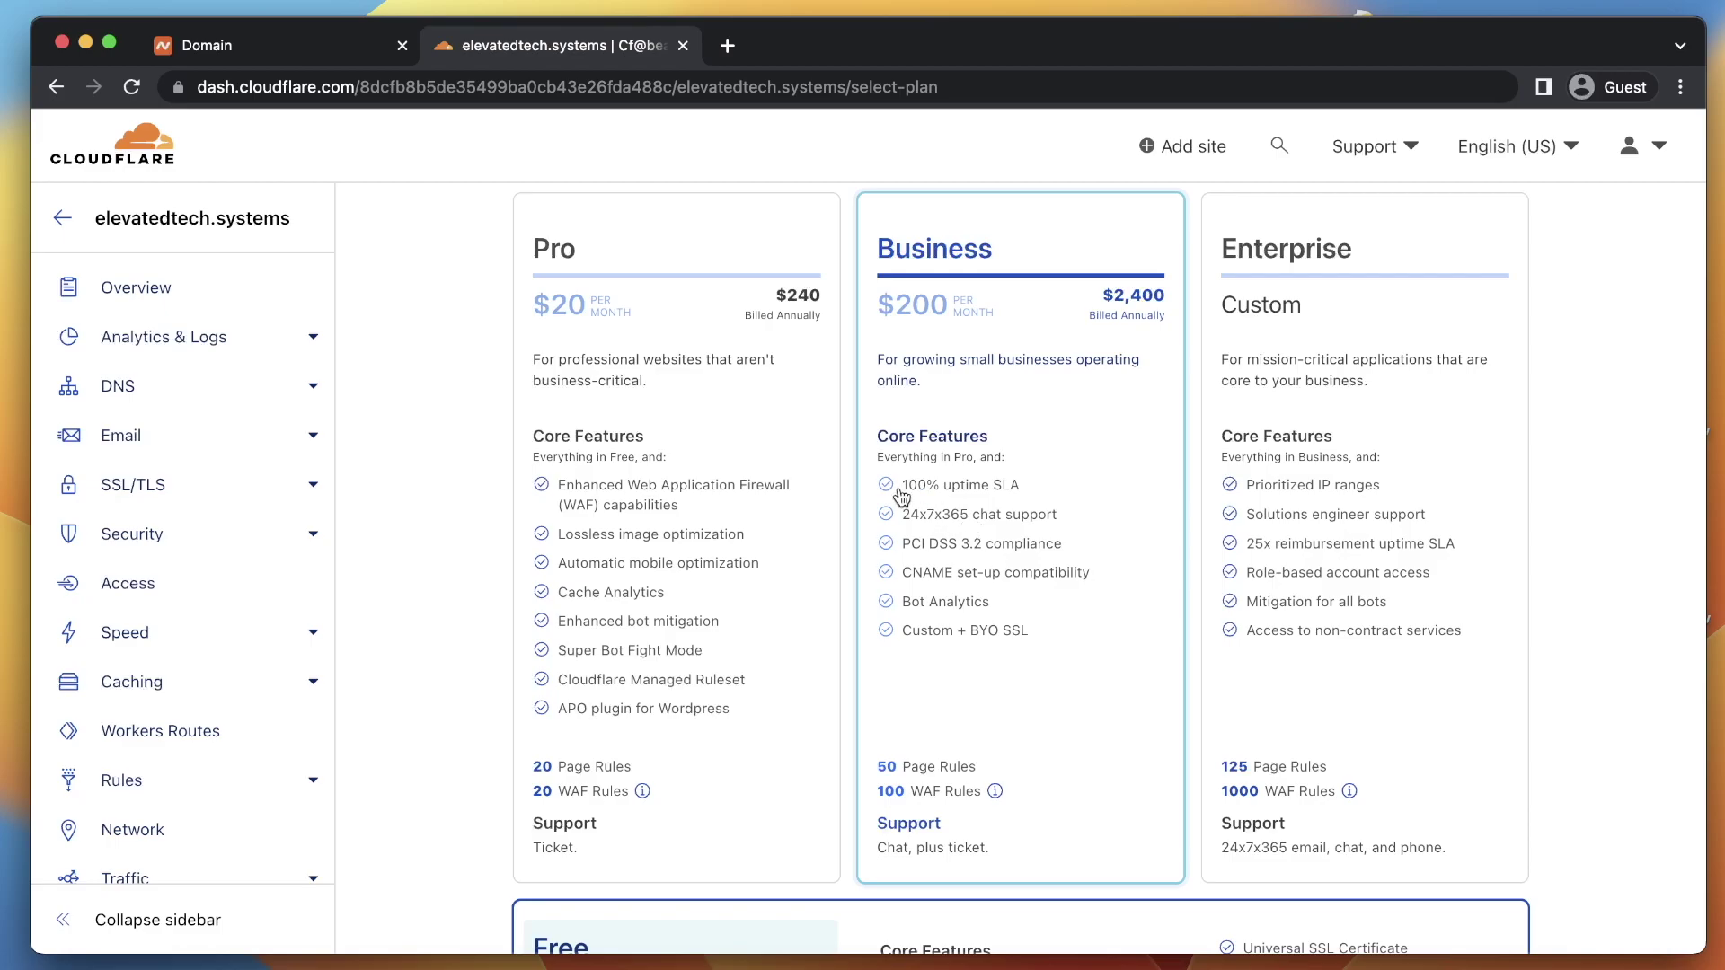
{"action": "scroll", "coordinate": [1044, 512], "scroll_direction": "down", "scroll_amount": 5}
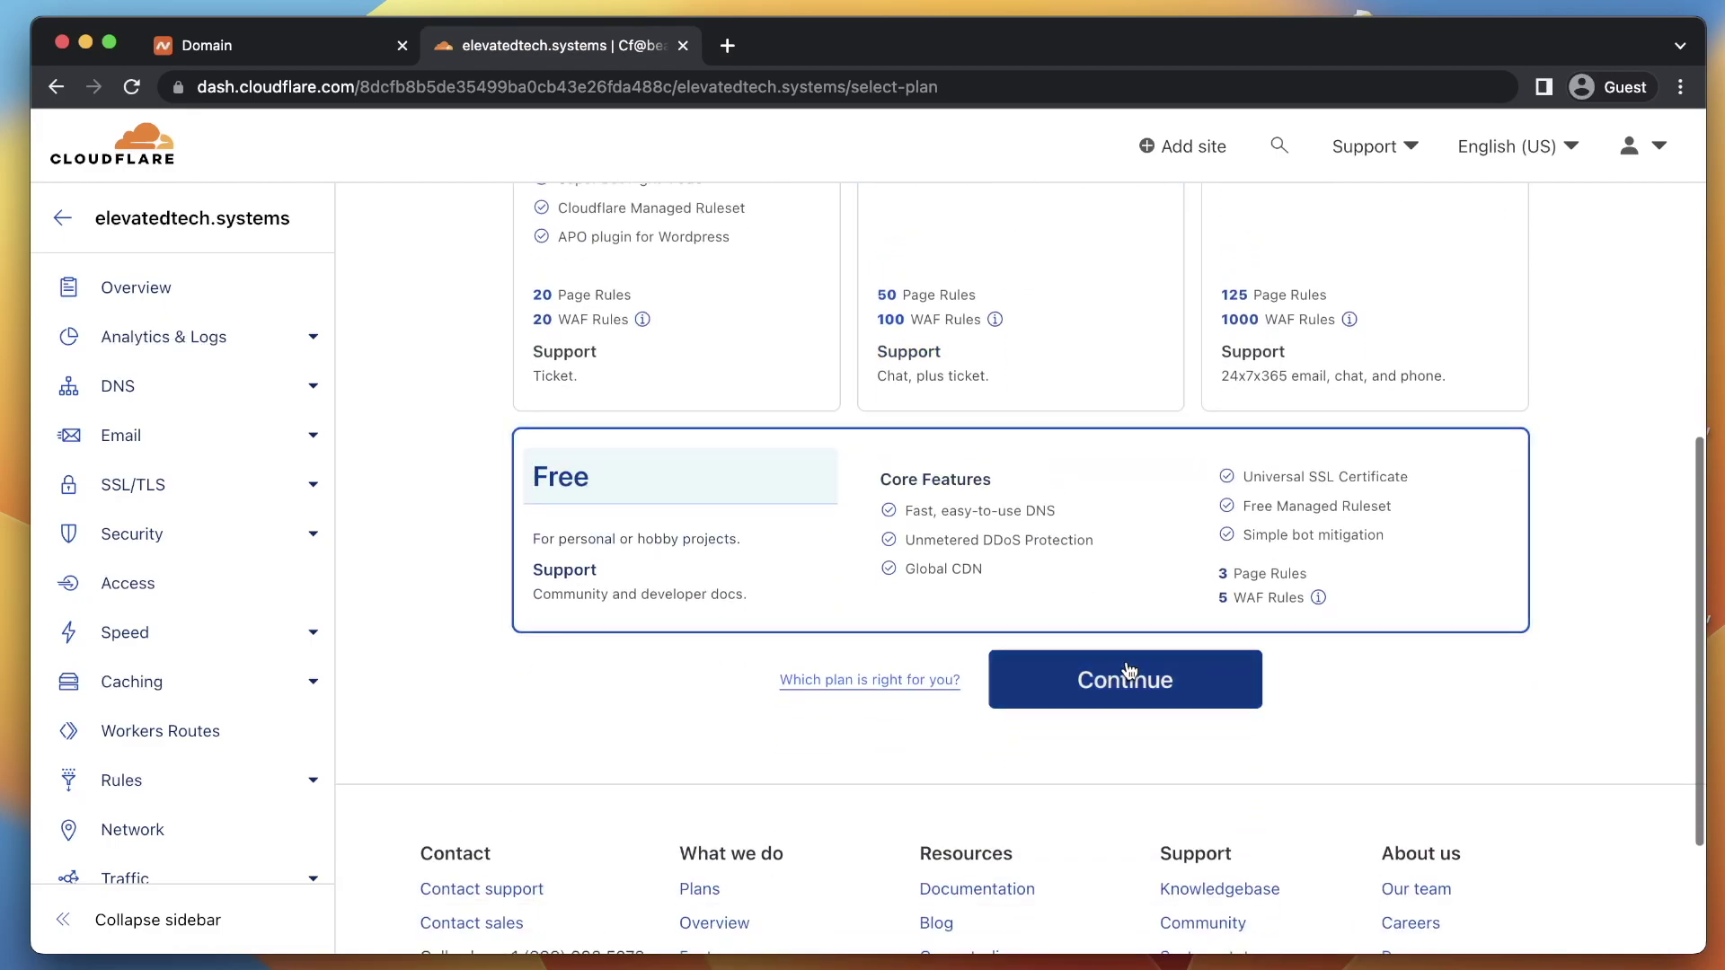
{"action": "left_click", "coordinate": [1134, 680]}
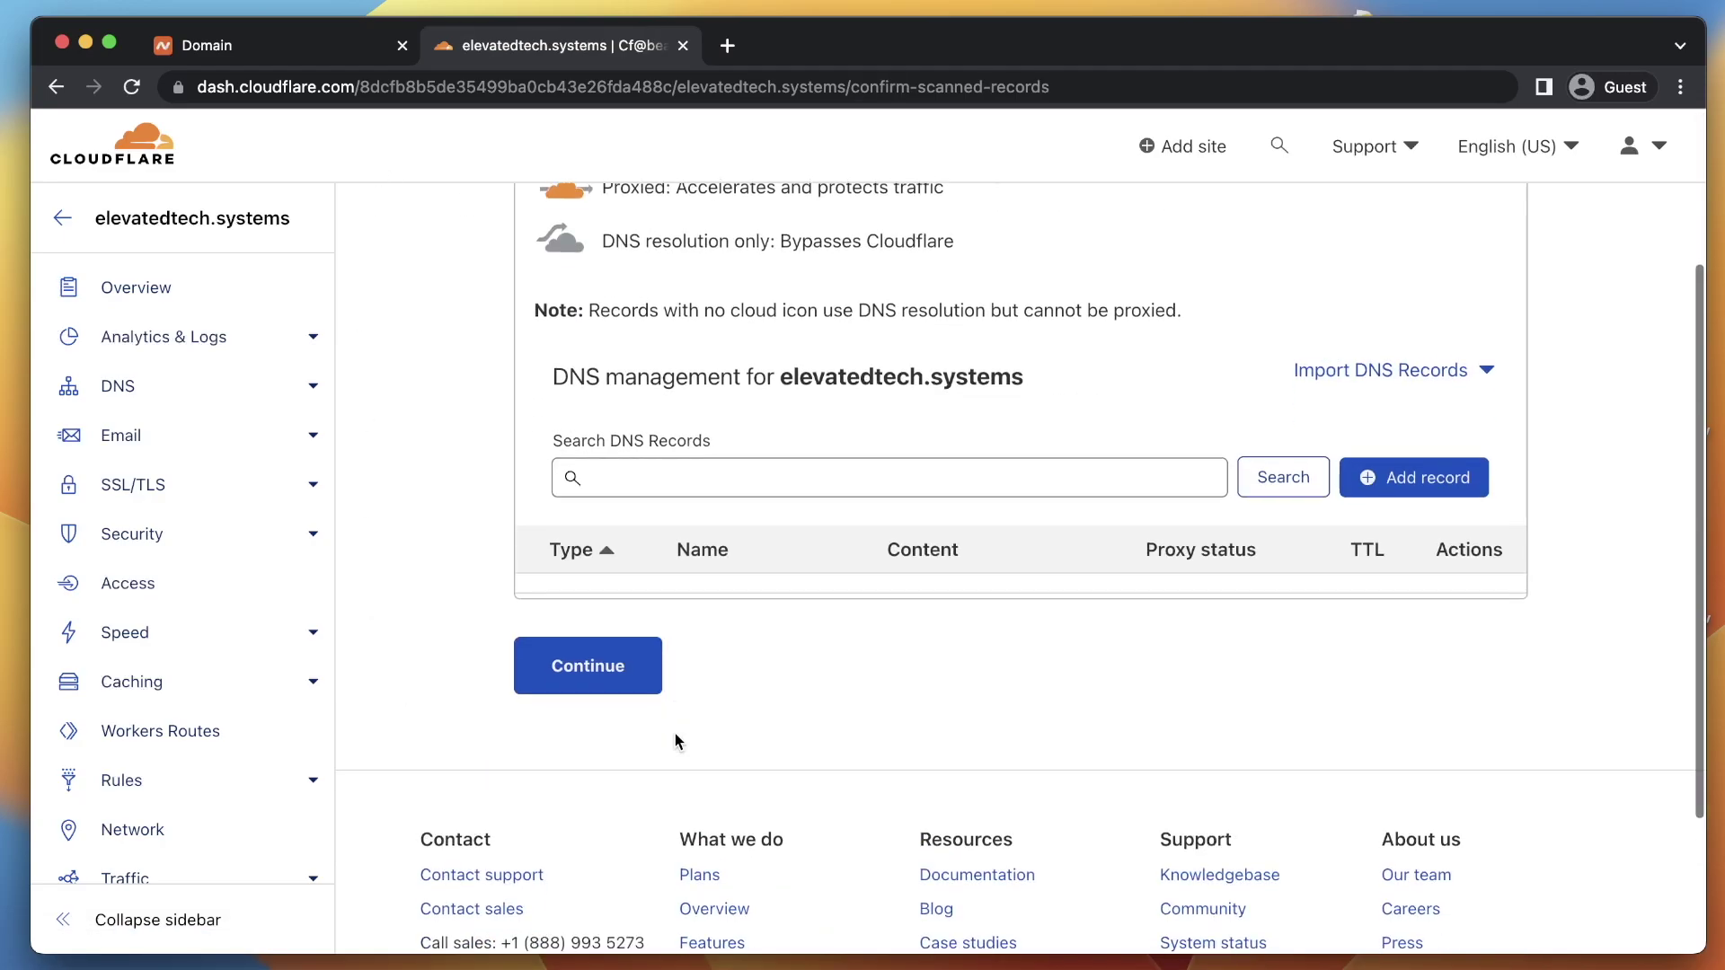
Skip DNS records by confirming Add records later, then copy damon.ns.cloudflare.com
{"action": "left_click", "coordinate": [643, 674]}
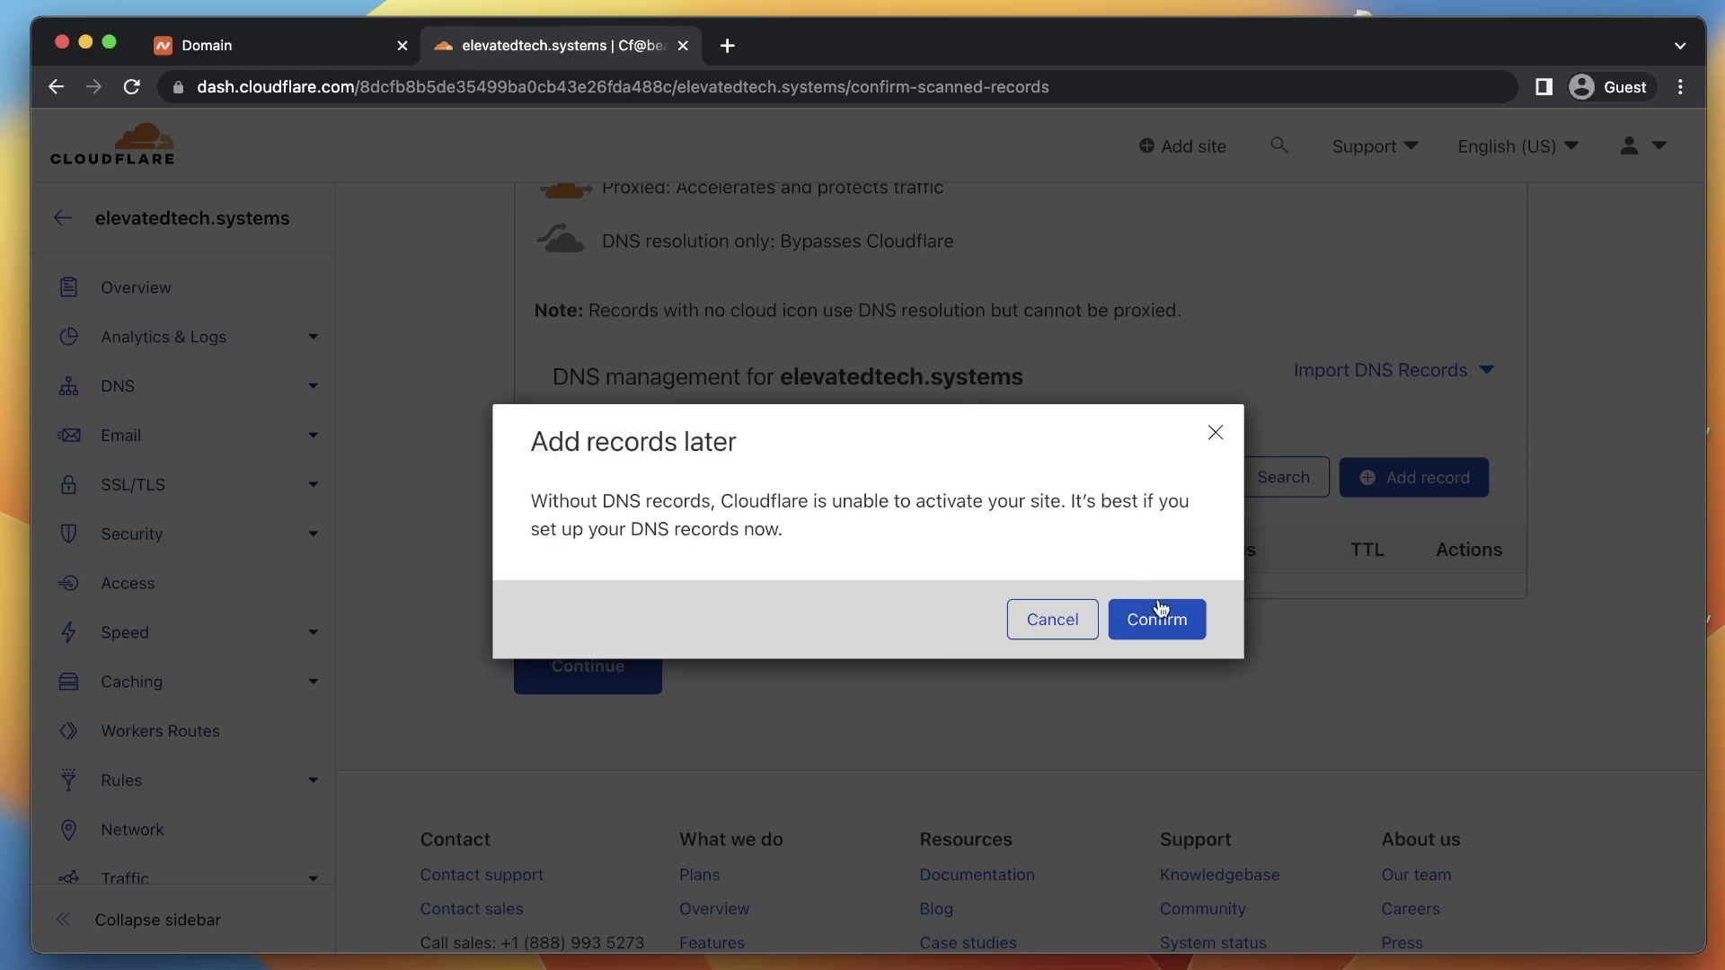
{"action": "left_click", "coordinate": [1158, 613]}
{"action": "scroll", "coordinate": [575, 656], "scroll_direction": "down", "scroll_amount": 3}
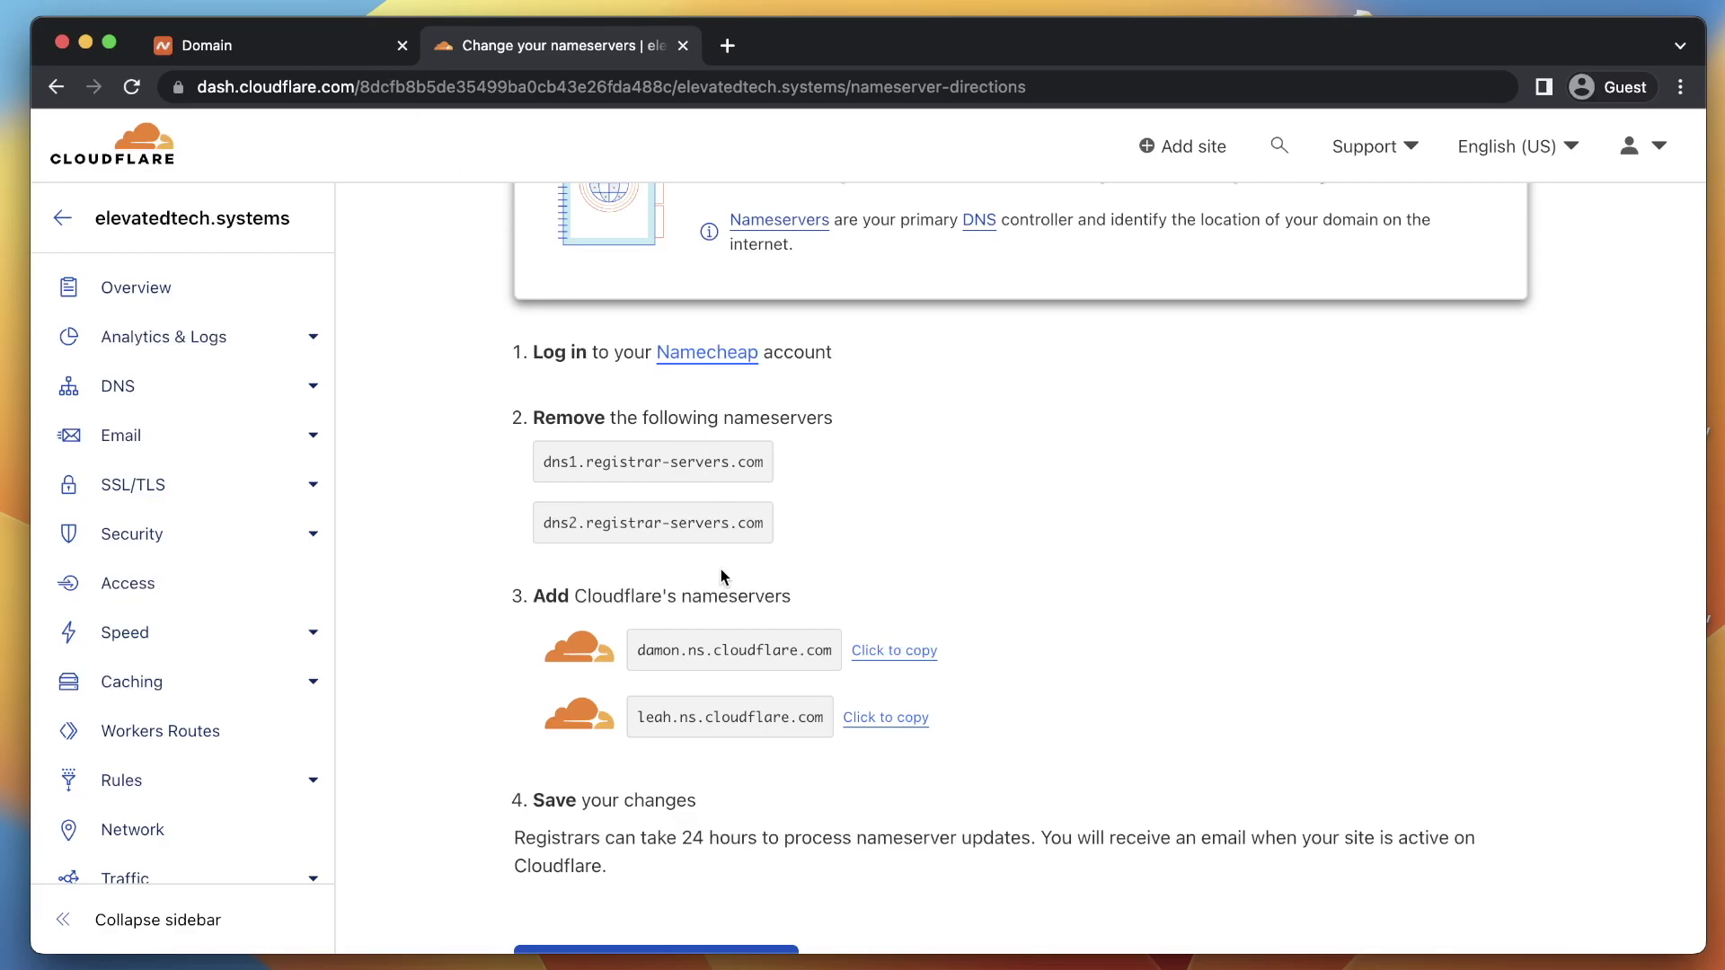
{"action": "left_click", "coordinate": [876, 651]}
In Namecheap, switch Nameservers to Custom DNS and paste damon.ns.cloudflare.com as Nameserver 1
{"action": "left_click", "coordinate": [300, 45]}
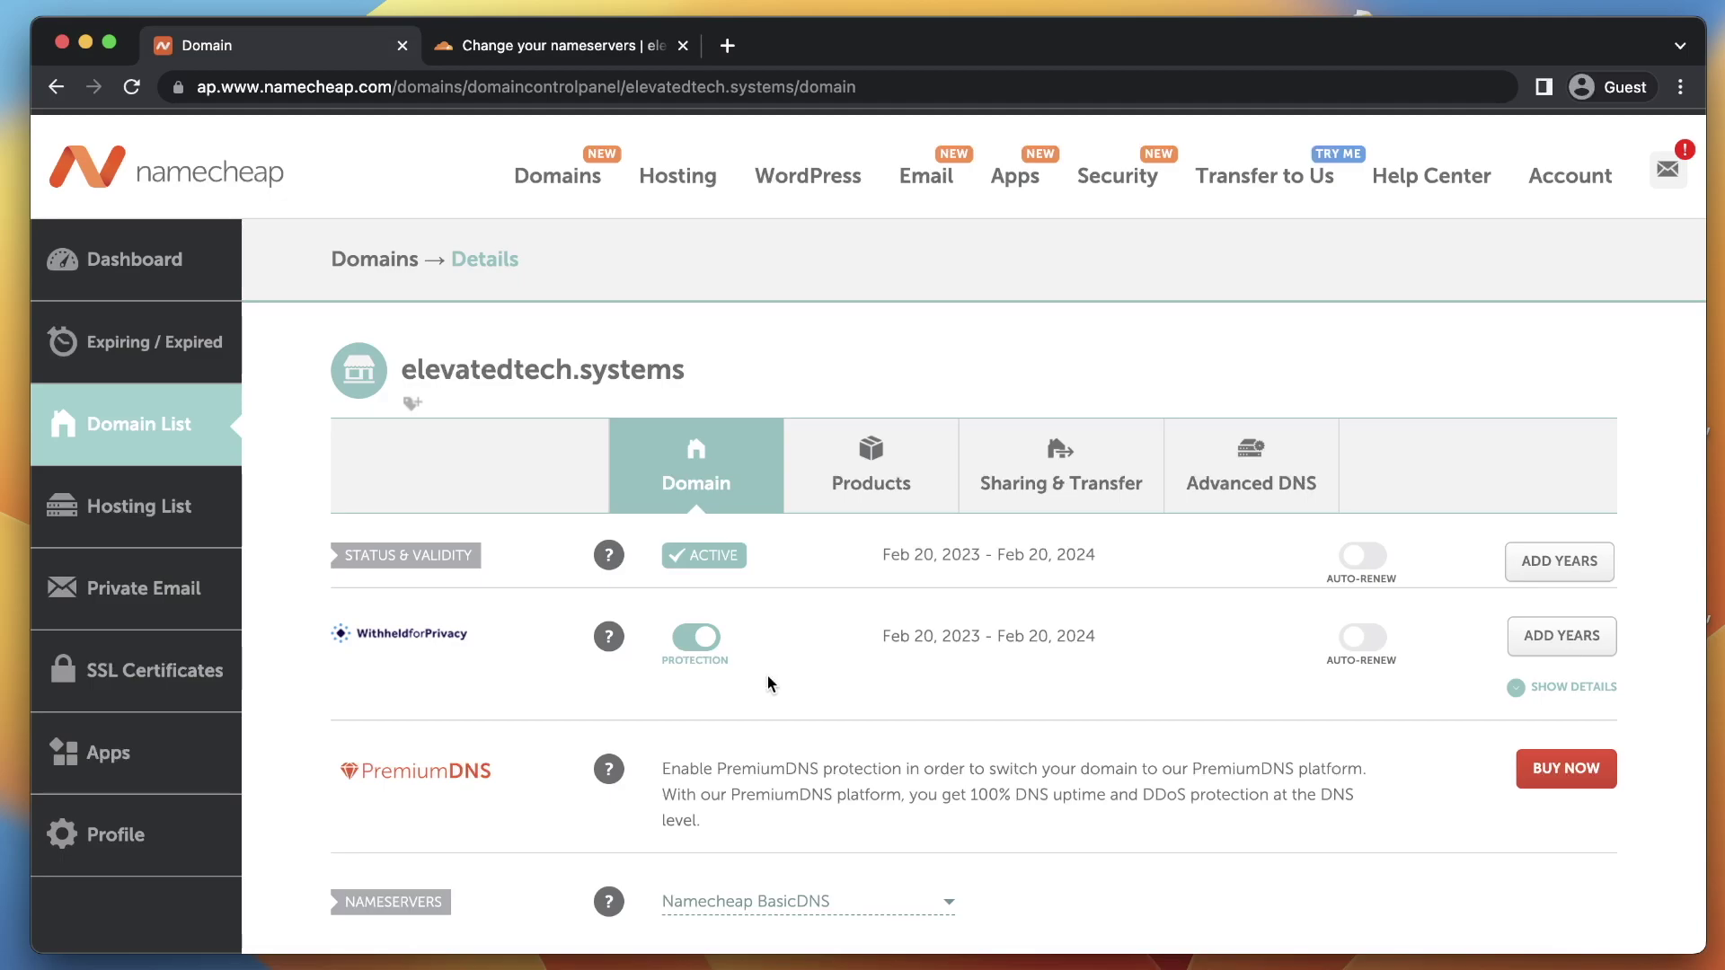
{"action": "scroll", "coordinate": [767, 682], "scroll_direction": "down", "scroll_amount": 5}
{"action": "scroll", "coordinate": [768, 683], "scroll_direction": "down", "scroll_amount": 2}
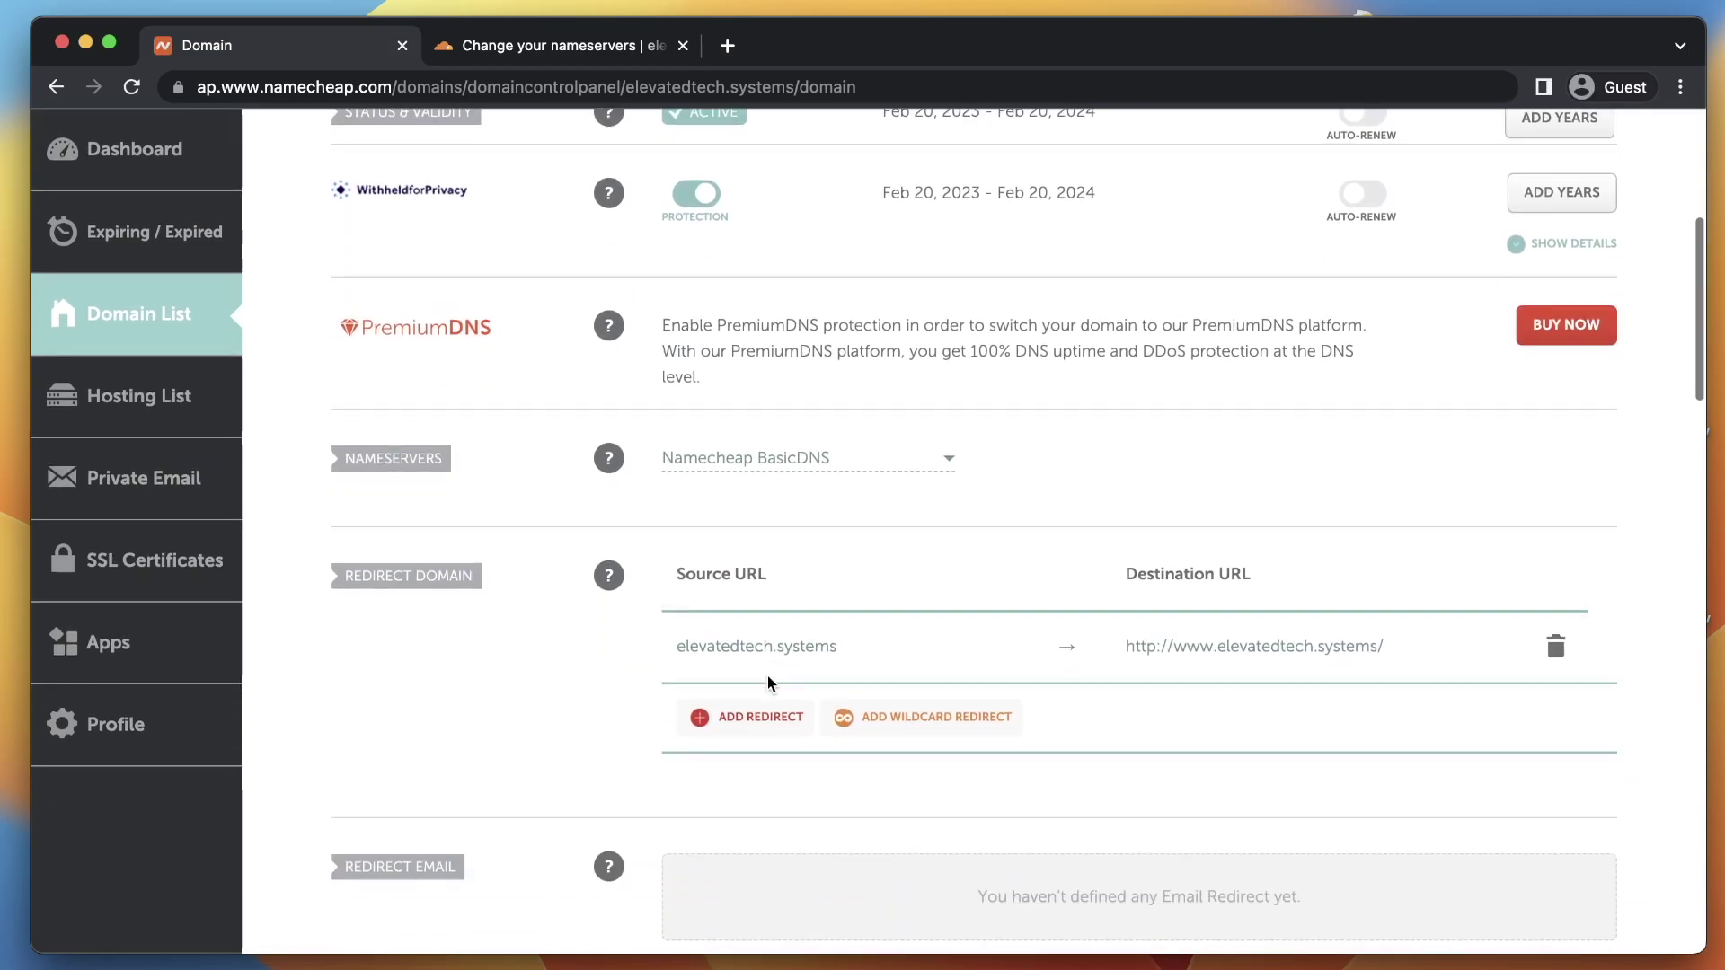
{"action": "left_click", "coordinate": [745, 459]}
{"action": "left_click", "coordinate": [770, 578]}
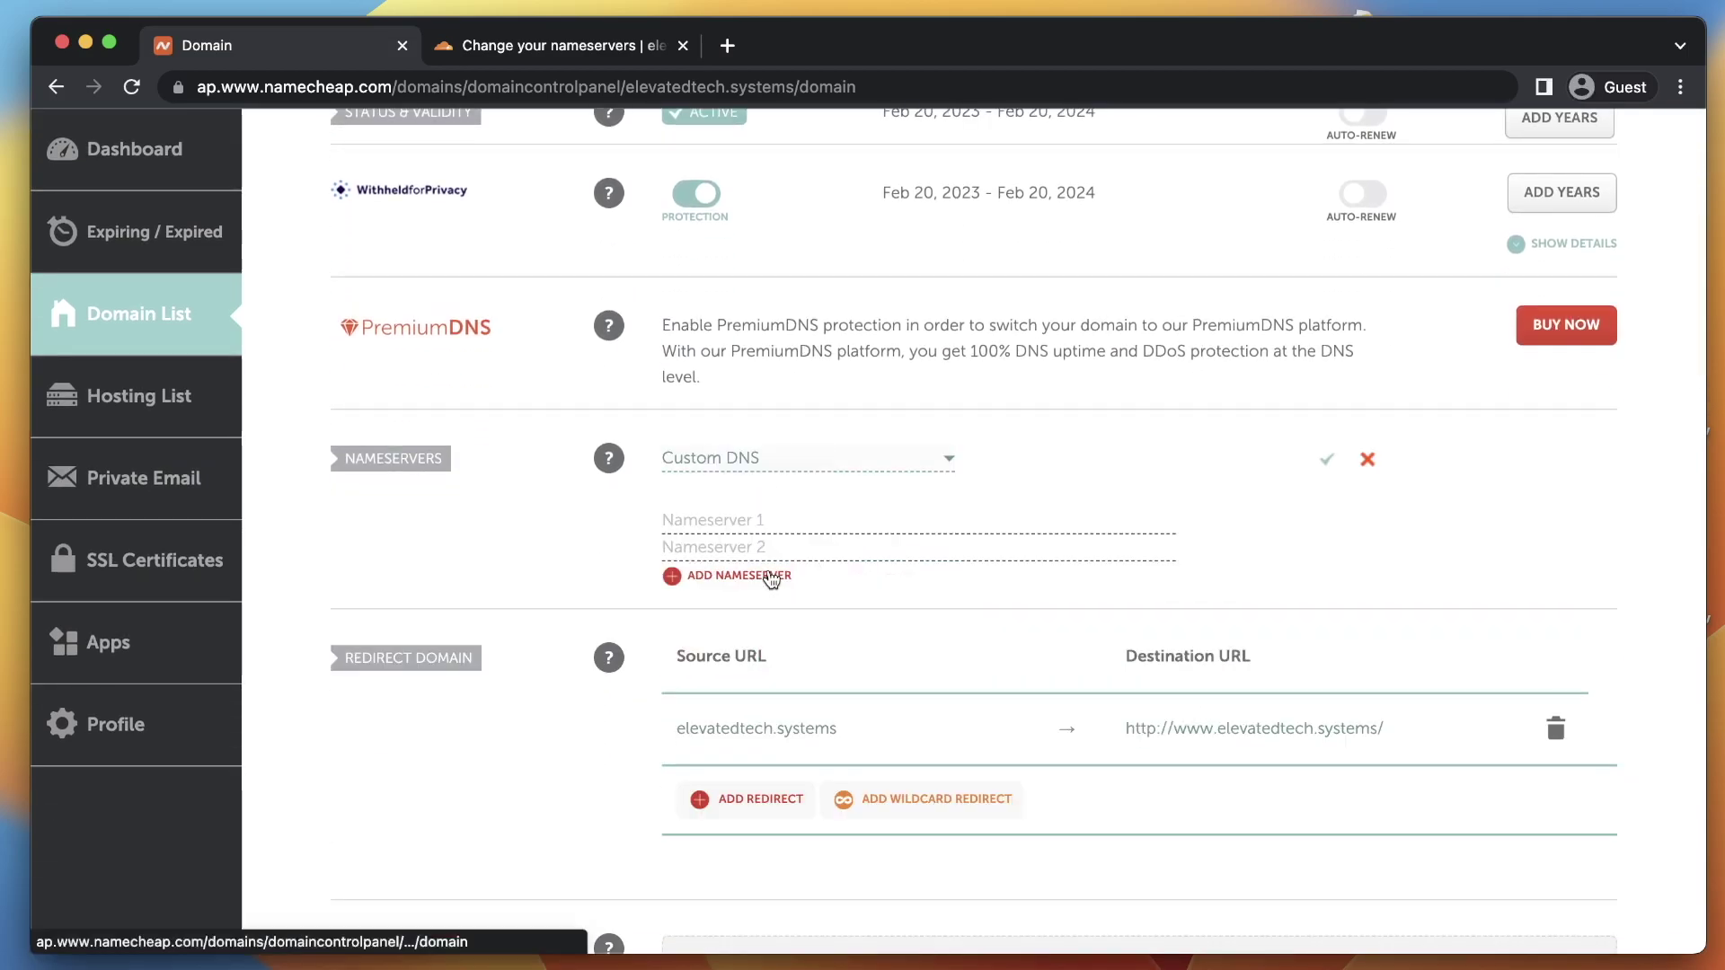
{"action": "key", "text": "super+v"}
Copy leah.ns.cloudflare.com from Cloudflare, paste it as Nameserver 2, and save
{"action": "left_click", "coordinate": [566, 45]}
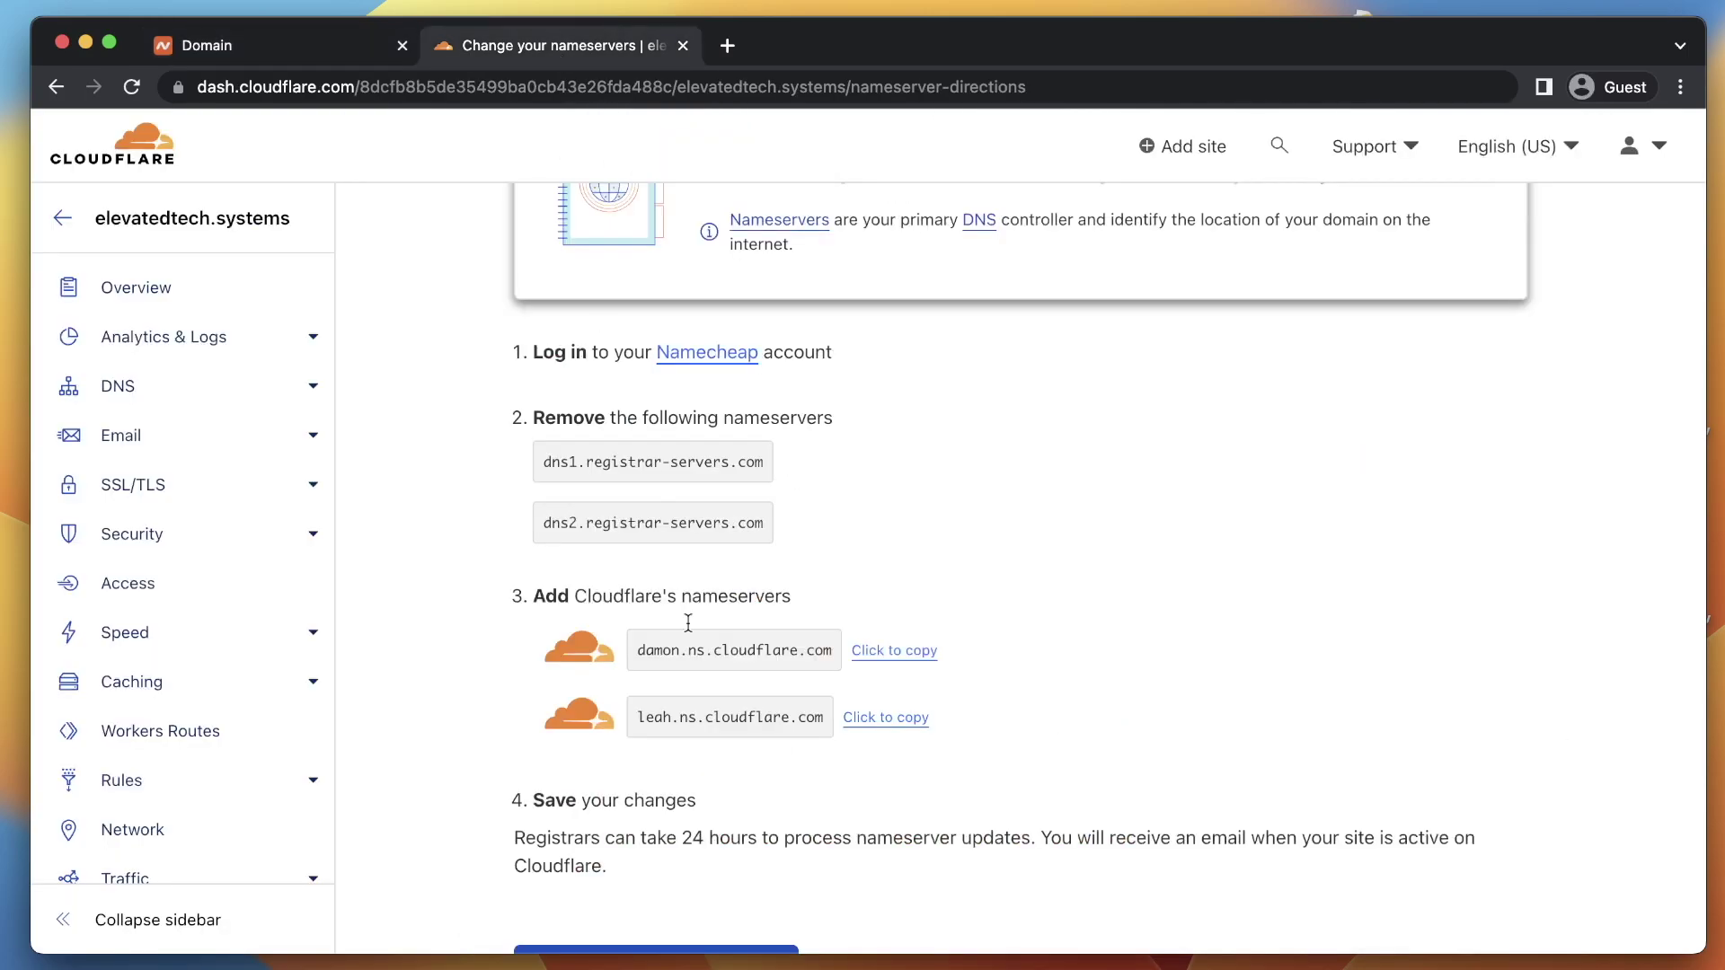
{"action": "left_click", "coordinate": [884, 715]}
{"action": "left_click", "coordinate": [273, 52]}
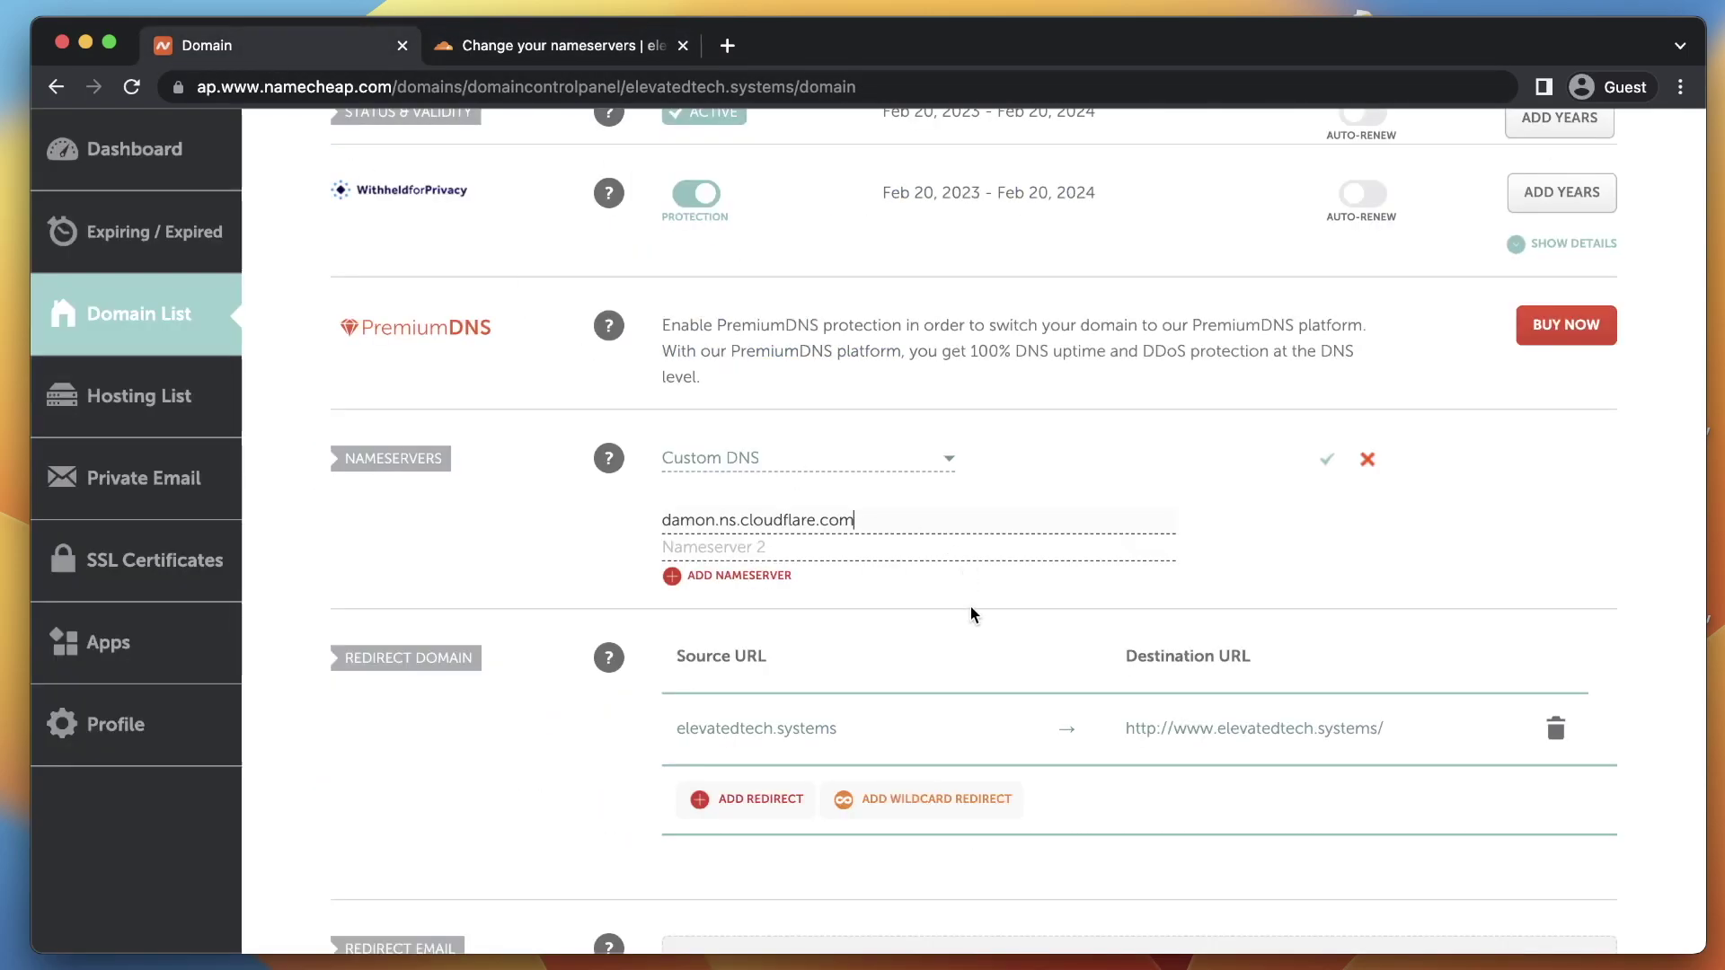
{"action": "key", "text": "super+v"}
{"action": "left_click", "coordinate": [1326, 459]}
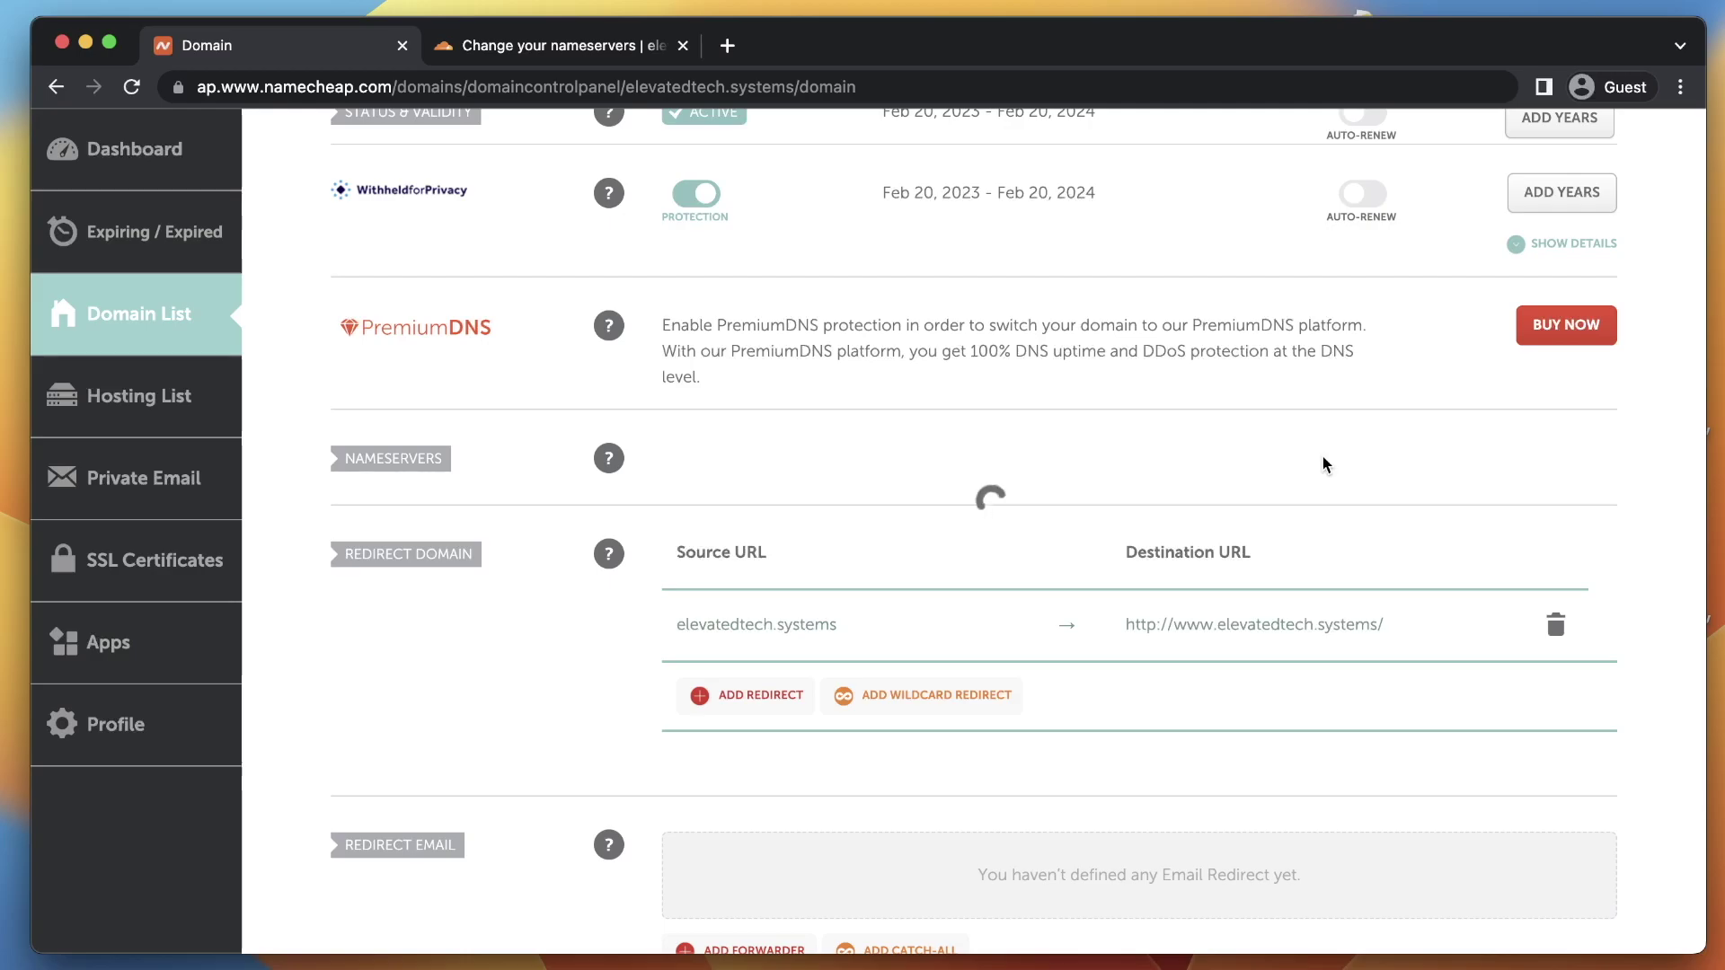
Confirm the nameservers were changed and start the Quick Start Guide's Improve security step
{"action": "left_click", "coordinate": [521, 47]}
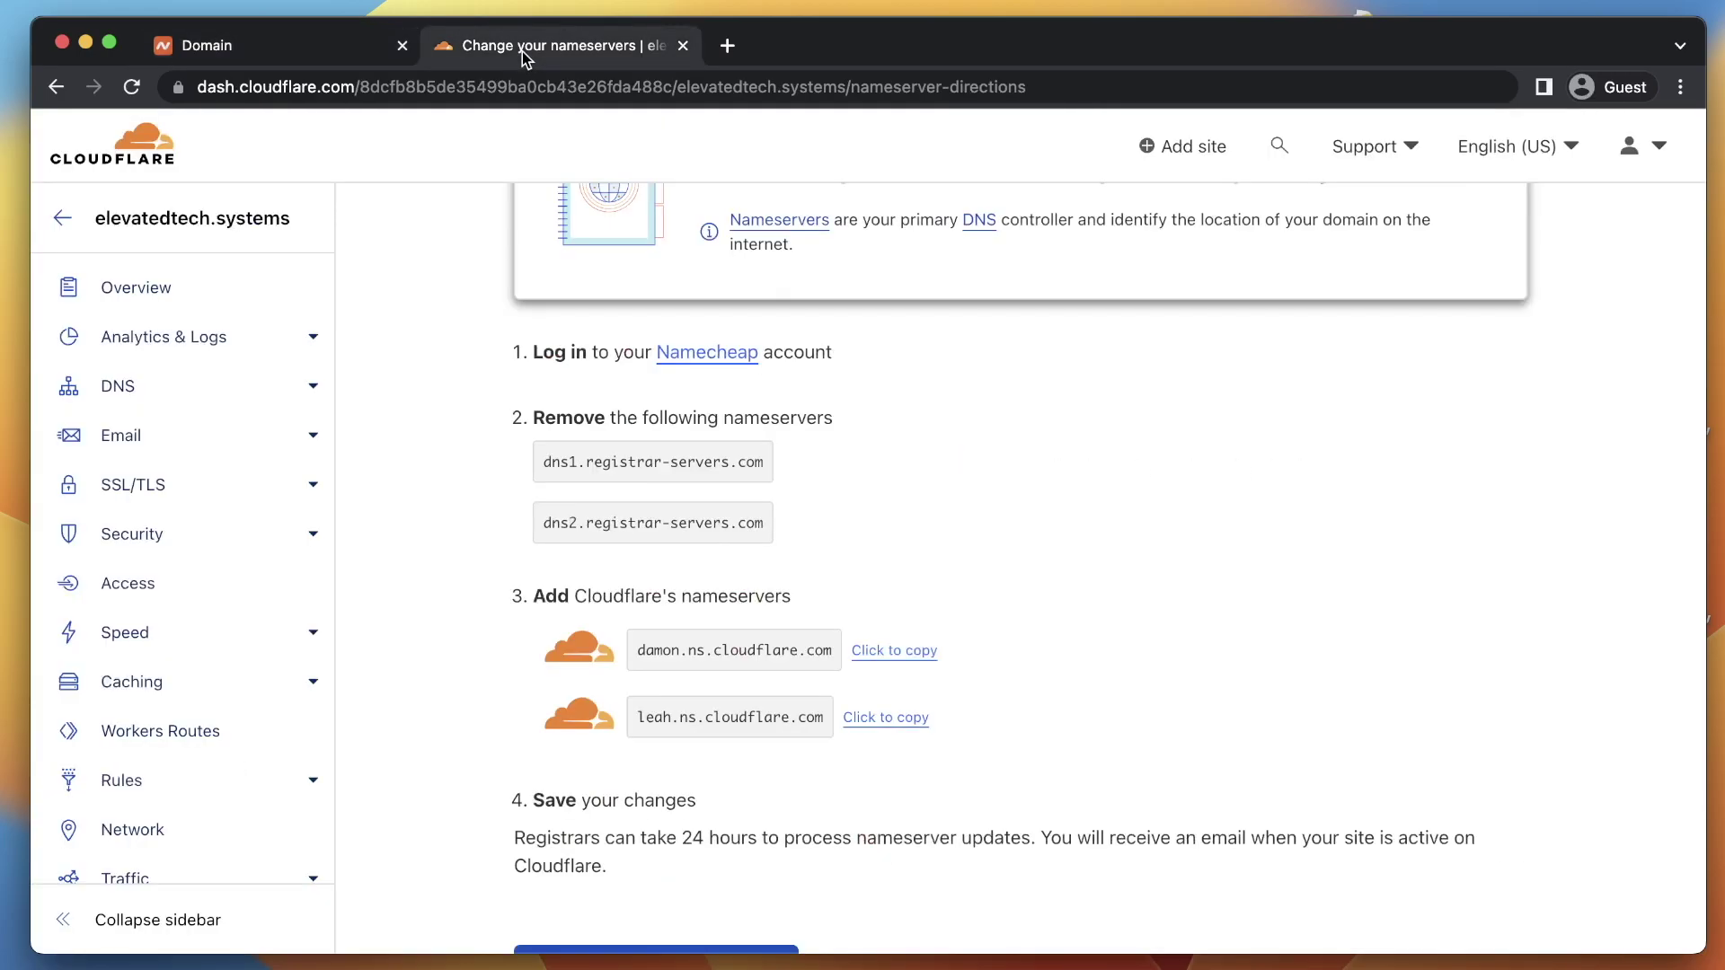
{"action": "scroll", "coordinate": [721, 834], "scroll_direction": "down", "scroll_amount": 5}
{"action": "left_click", "coordinate": [628, 635]}
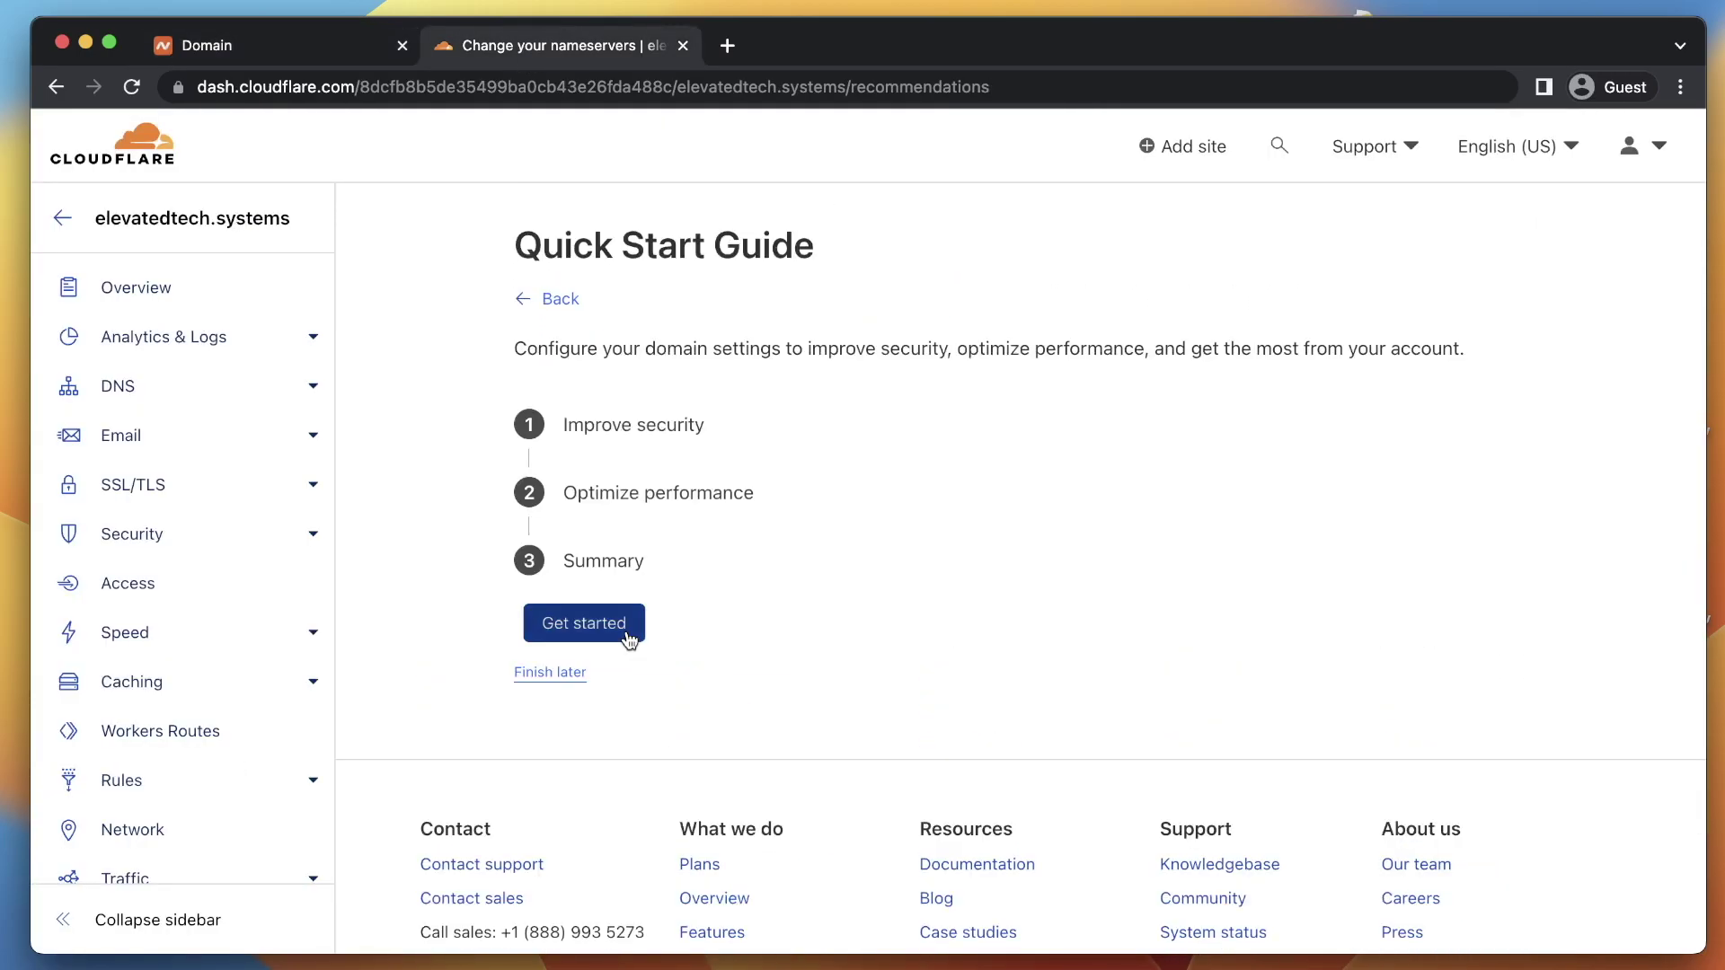
{"action": "left_click", "coordinate": [627, 634]}
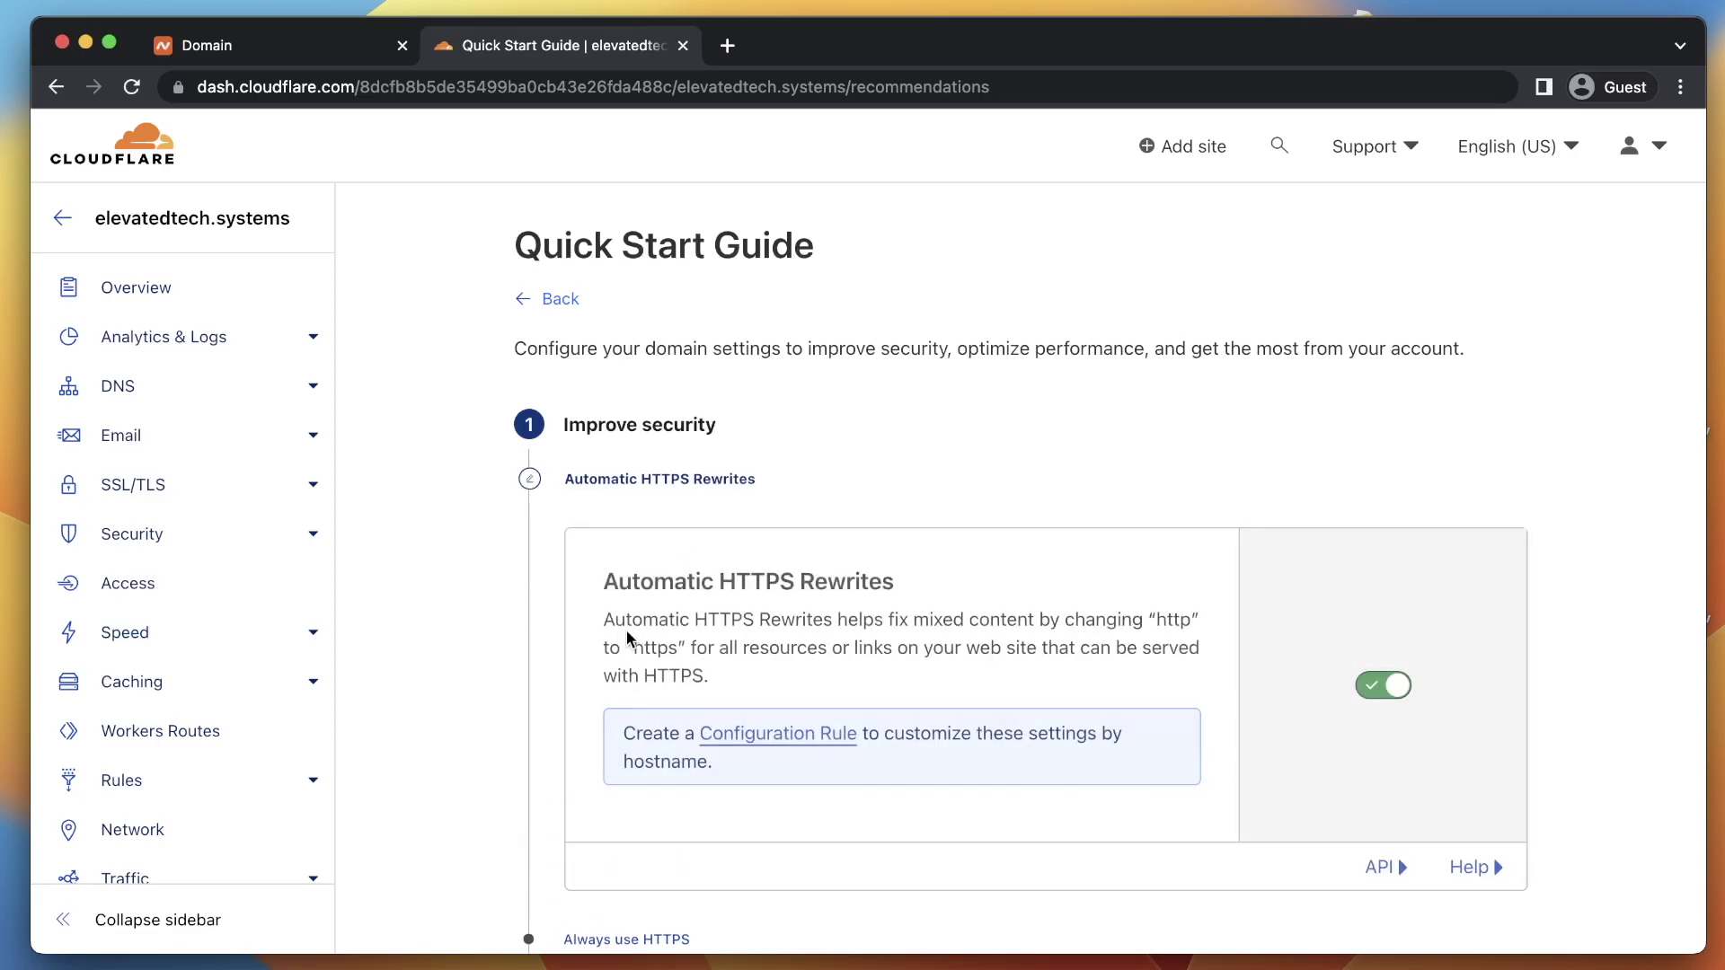
{"action": "scroll", "coordinate": [597, 751], "scroll_direction": "down", "scroll_amount": 2}
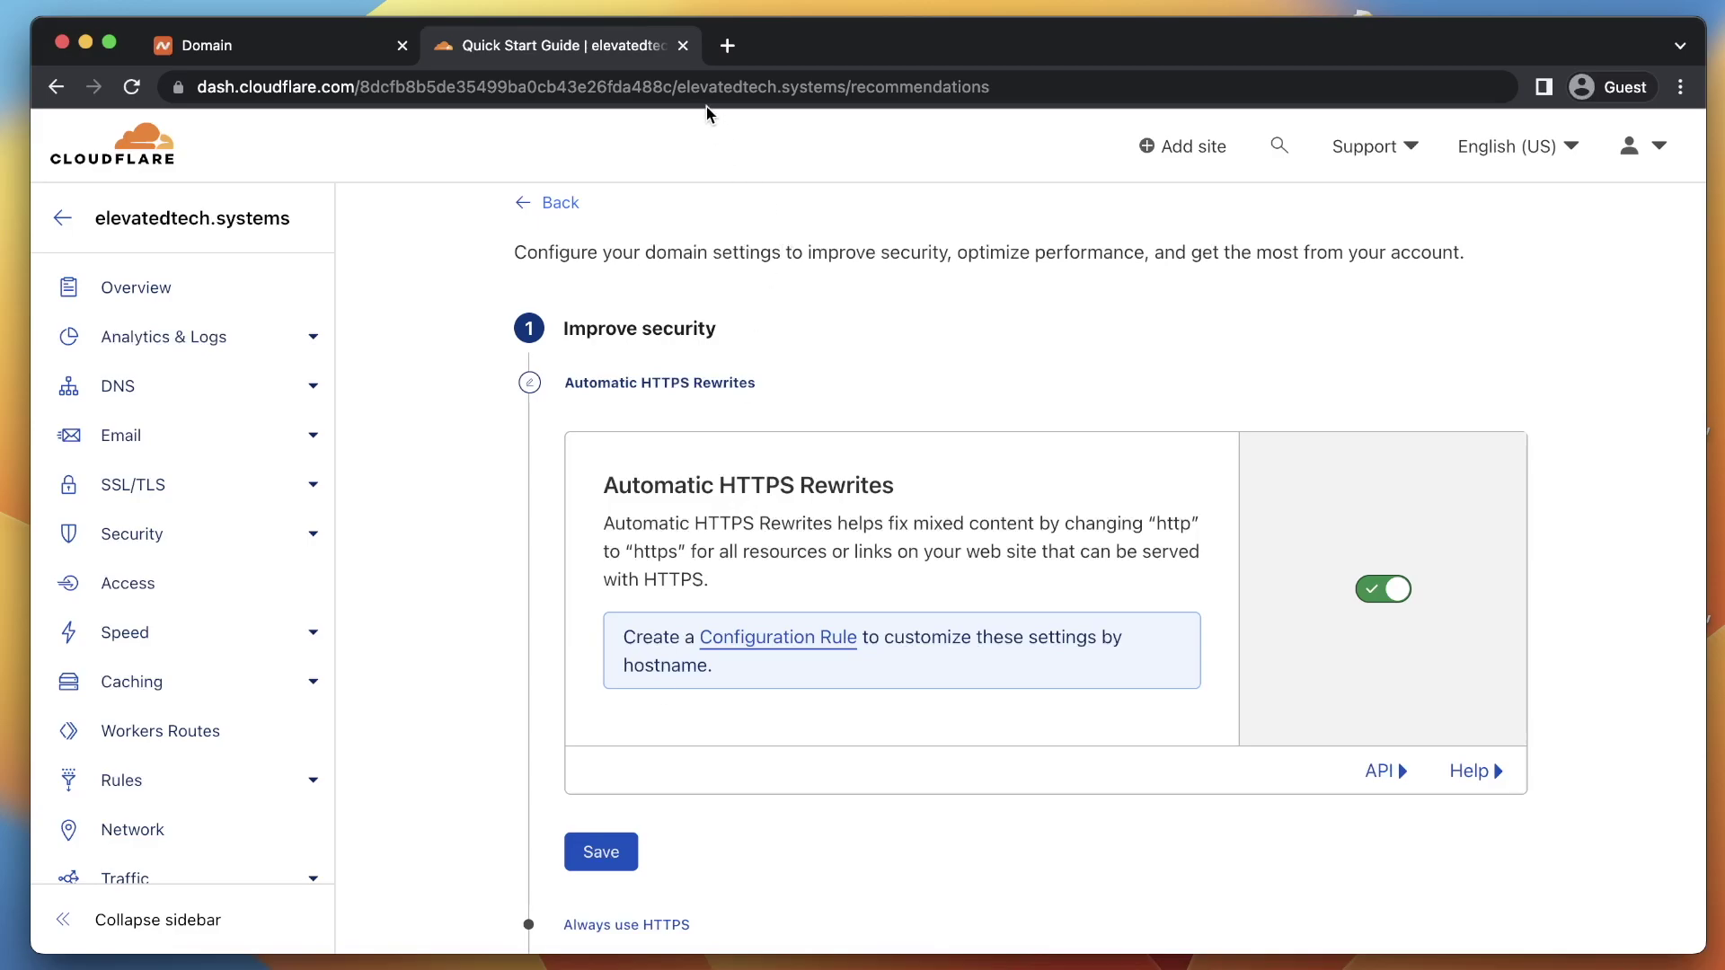
{"action": "left_click", "coordinate": [728, 45]}
{"action": "type", "text": "http://"}
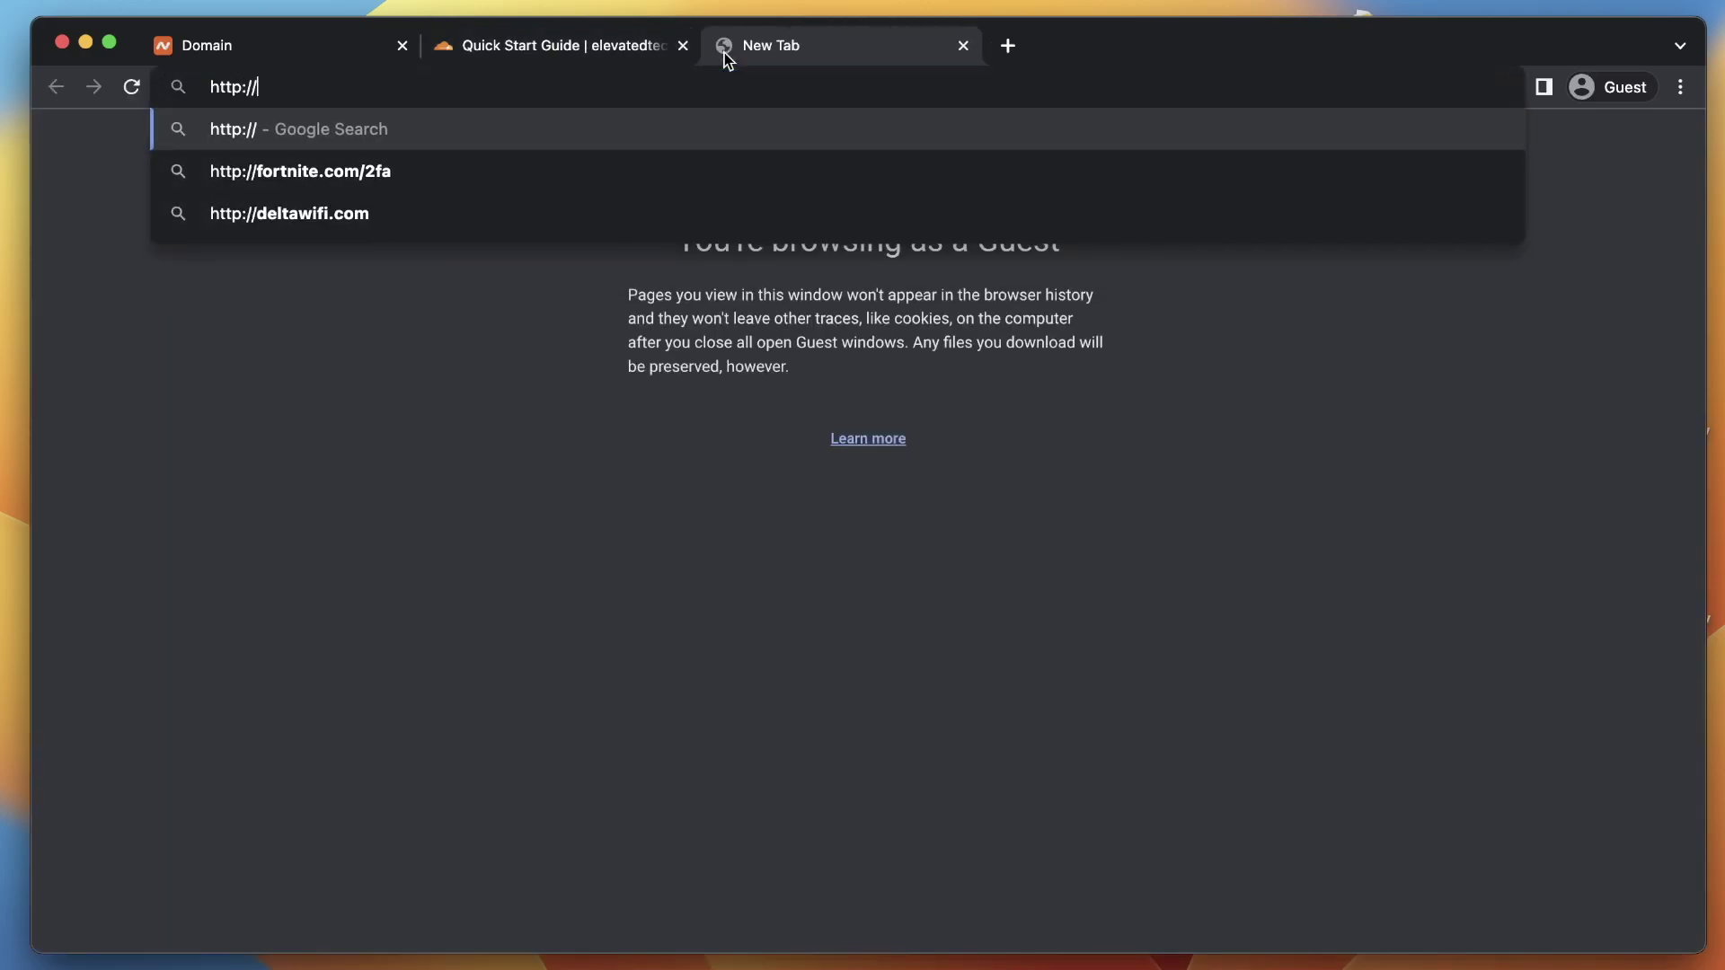
{"action": "type", "text": "elevated"}
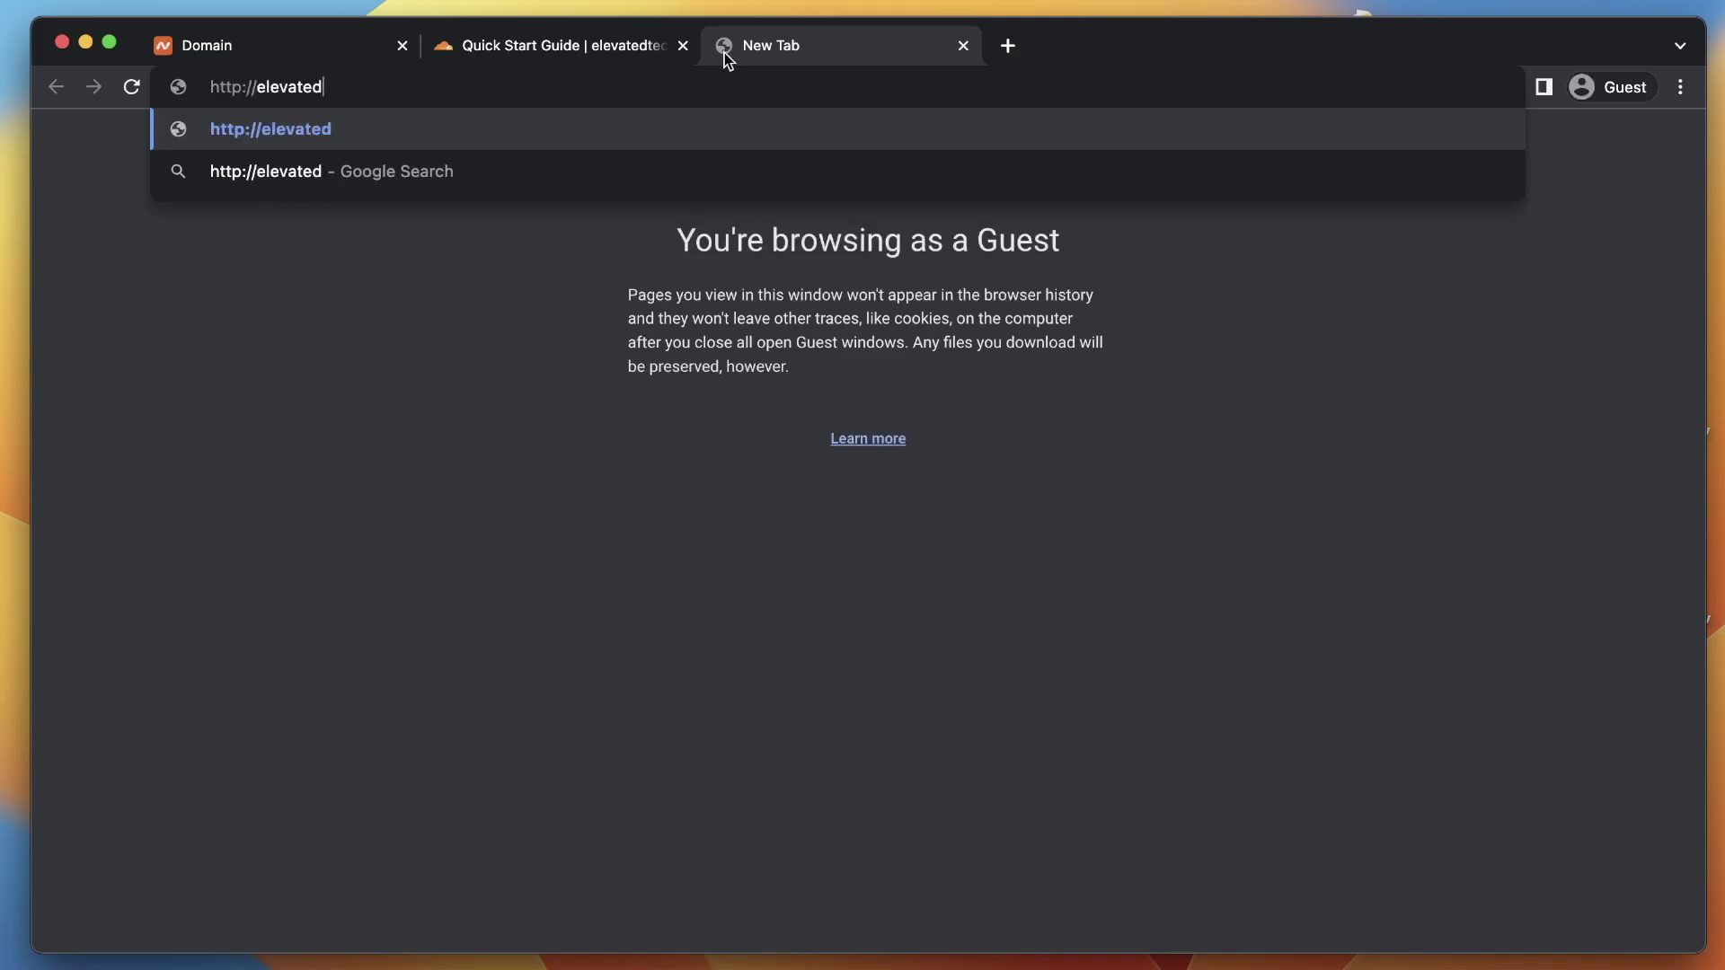
{"action": "type", "text": "tech.systems"}
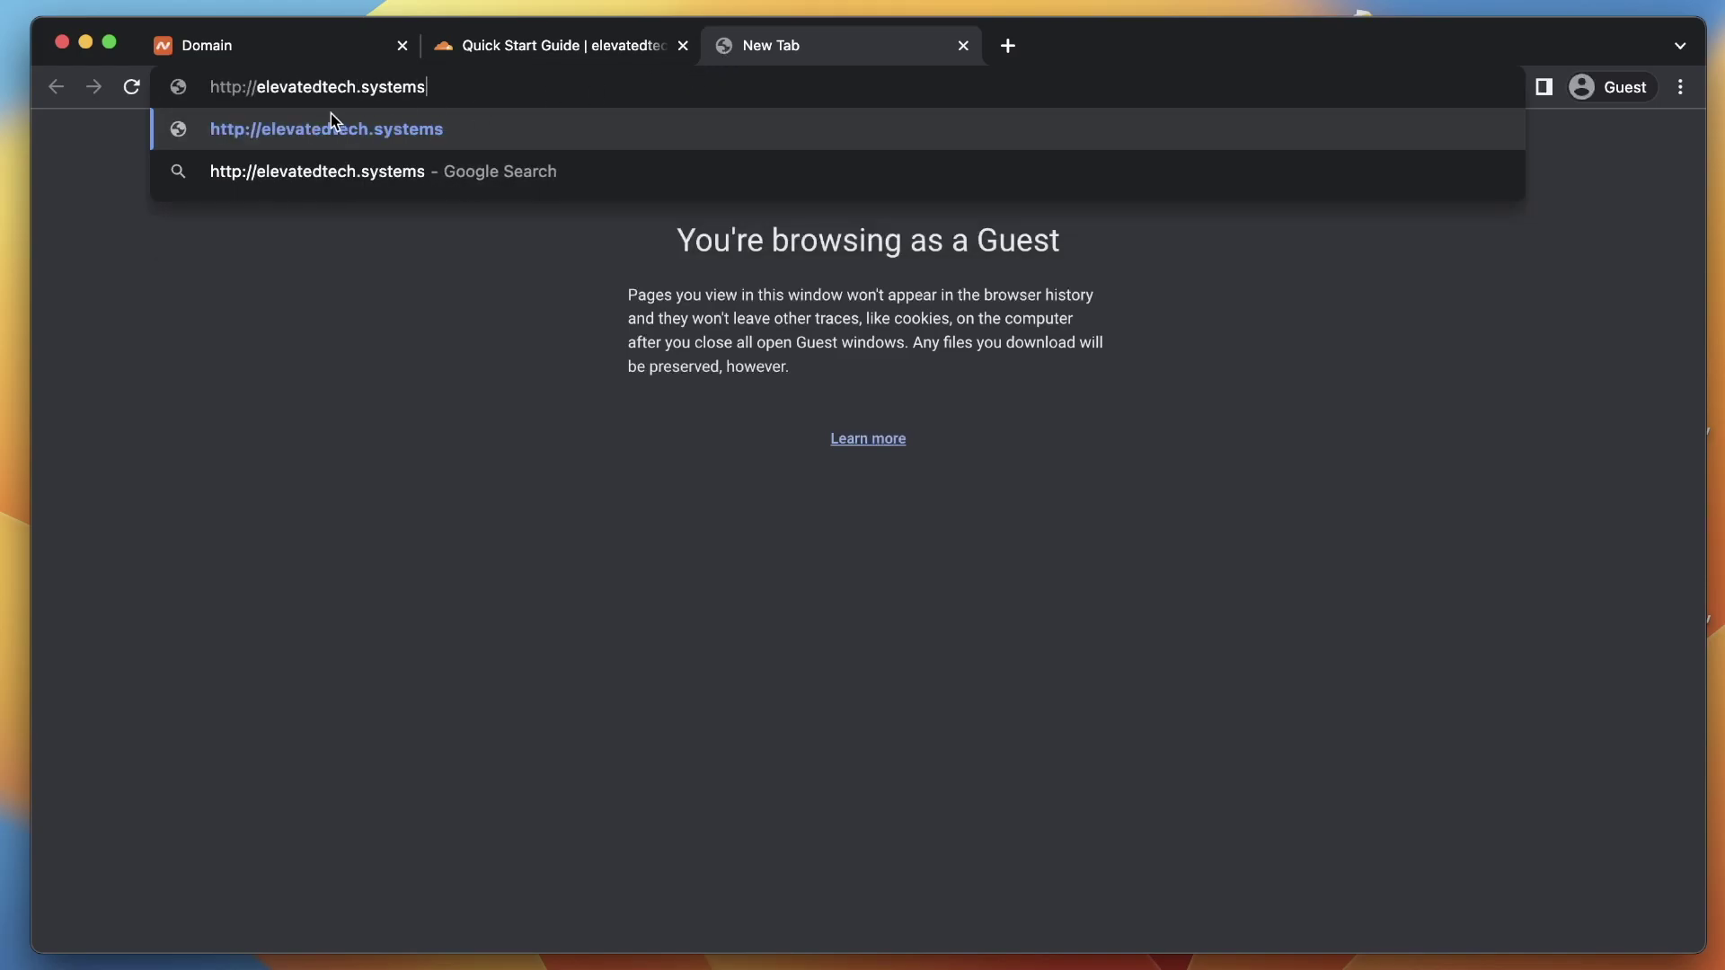
{"action": "left_click_drag", "start_coordinate": [237, 94], "coordinate": [424, 86]}
Save Automatic HTTPS Rewrites, then turn on and save Always Use HTTPS
{"action": "left_click", "coordinate": [579, 51]}
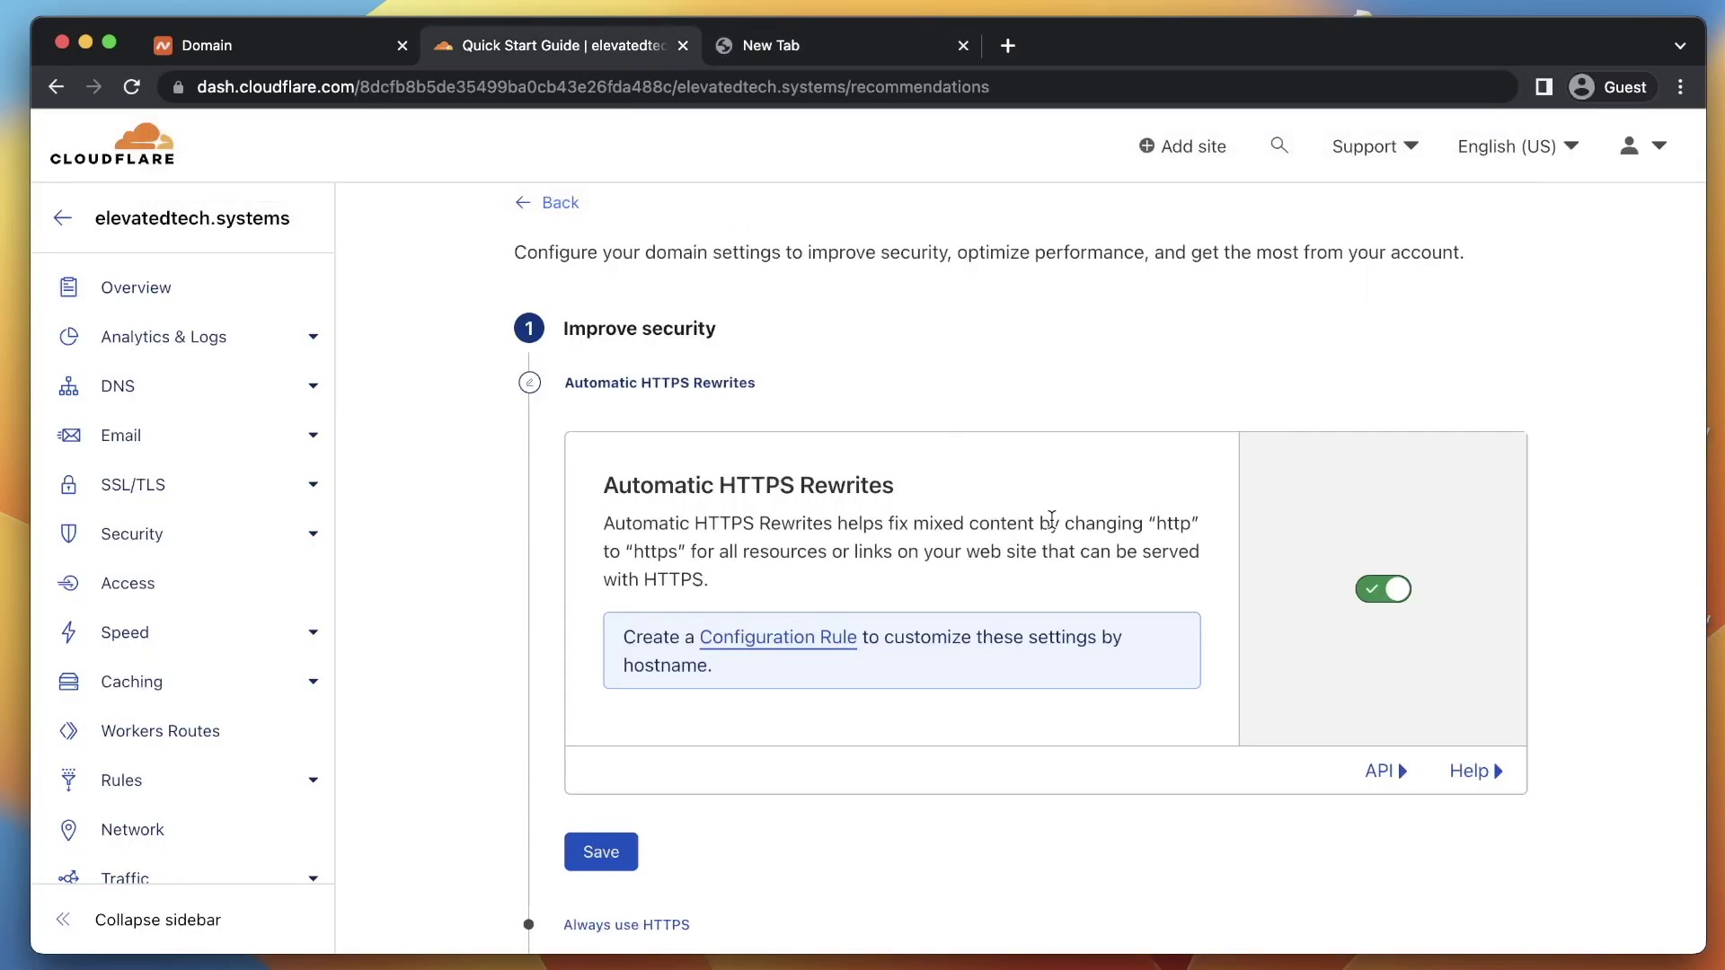
{"action": "left_click", "coordinate": [647, 852]}
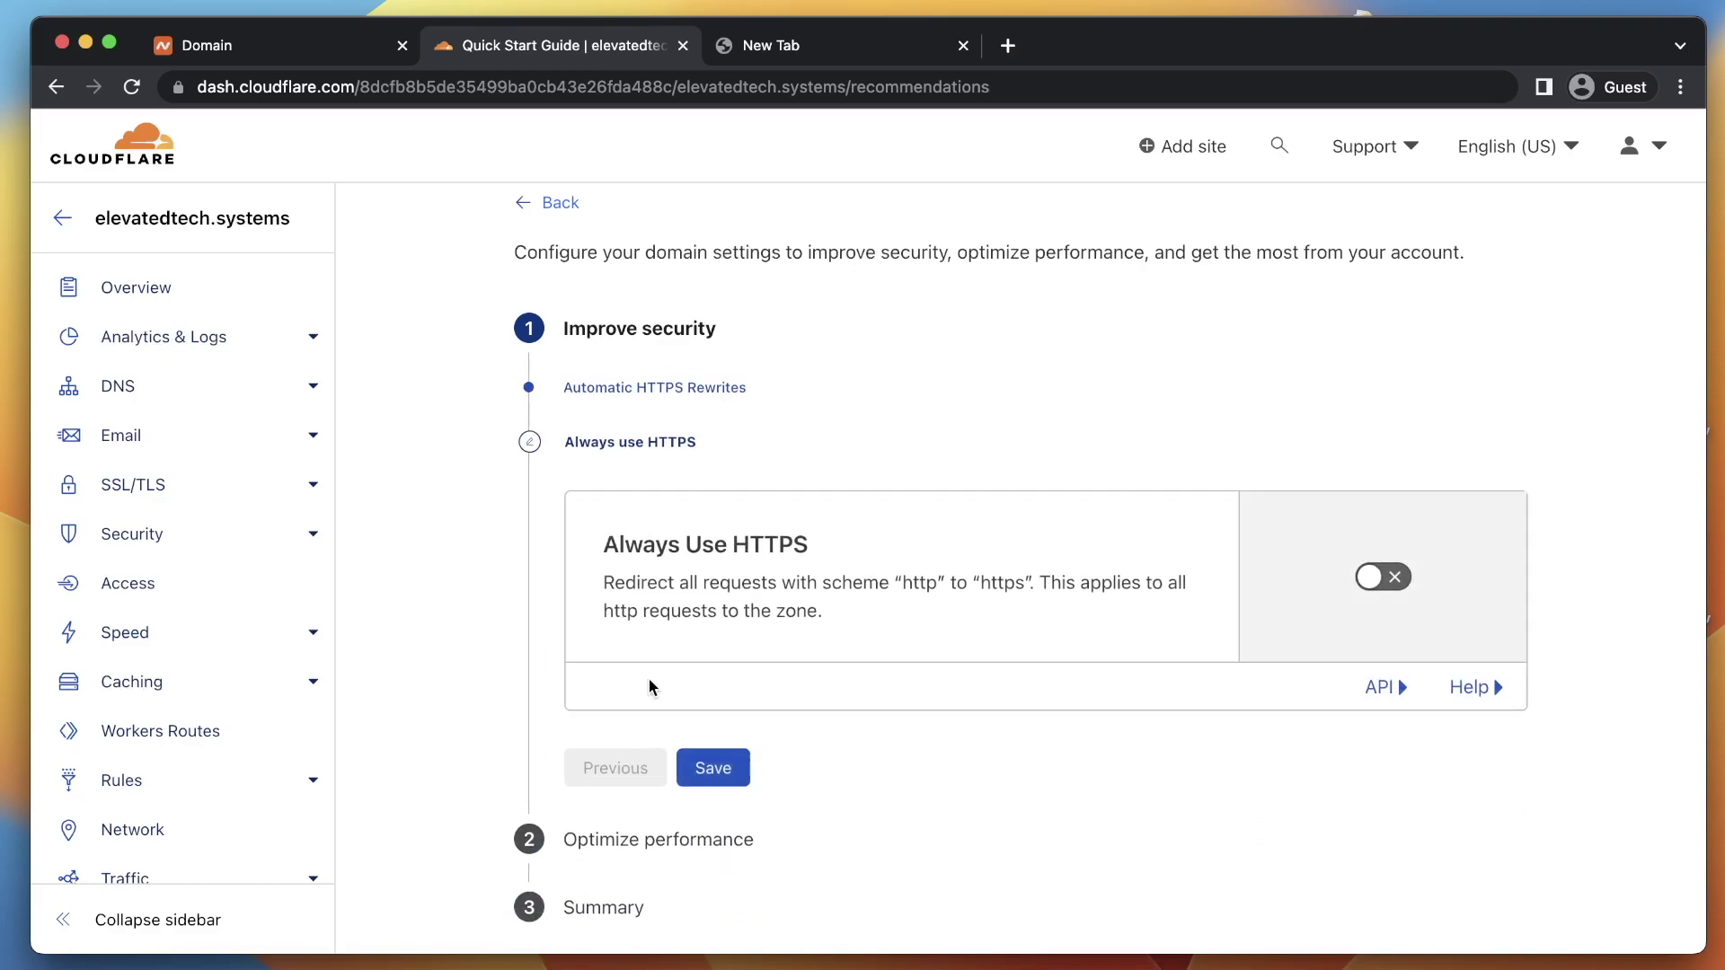
{"action": "left_click_drag", "start_coordinate": [605, 534], "coordinate": [830, 542]}
{"action": "left_click", "coordinate": [1380, 564]}
{"action": "left_click", "coordinate": [729, 802]}
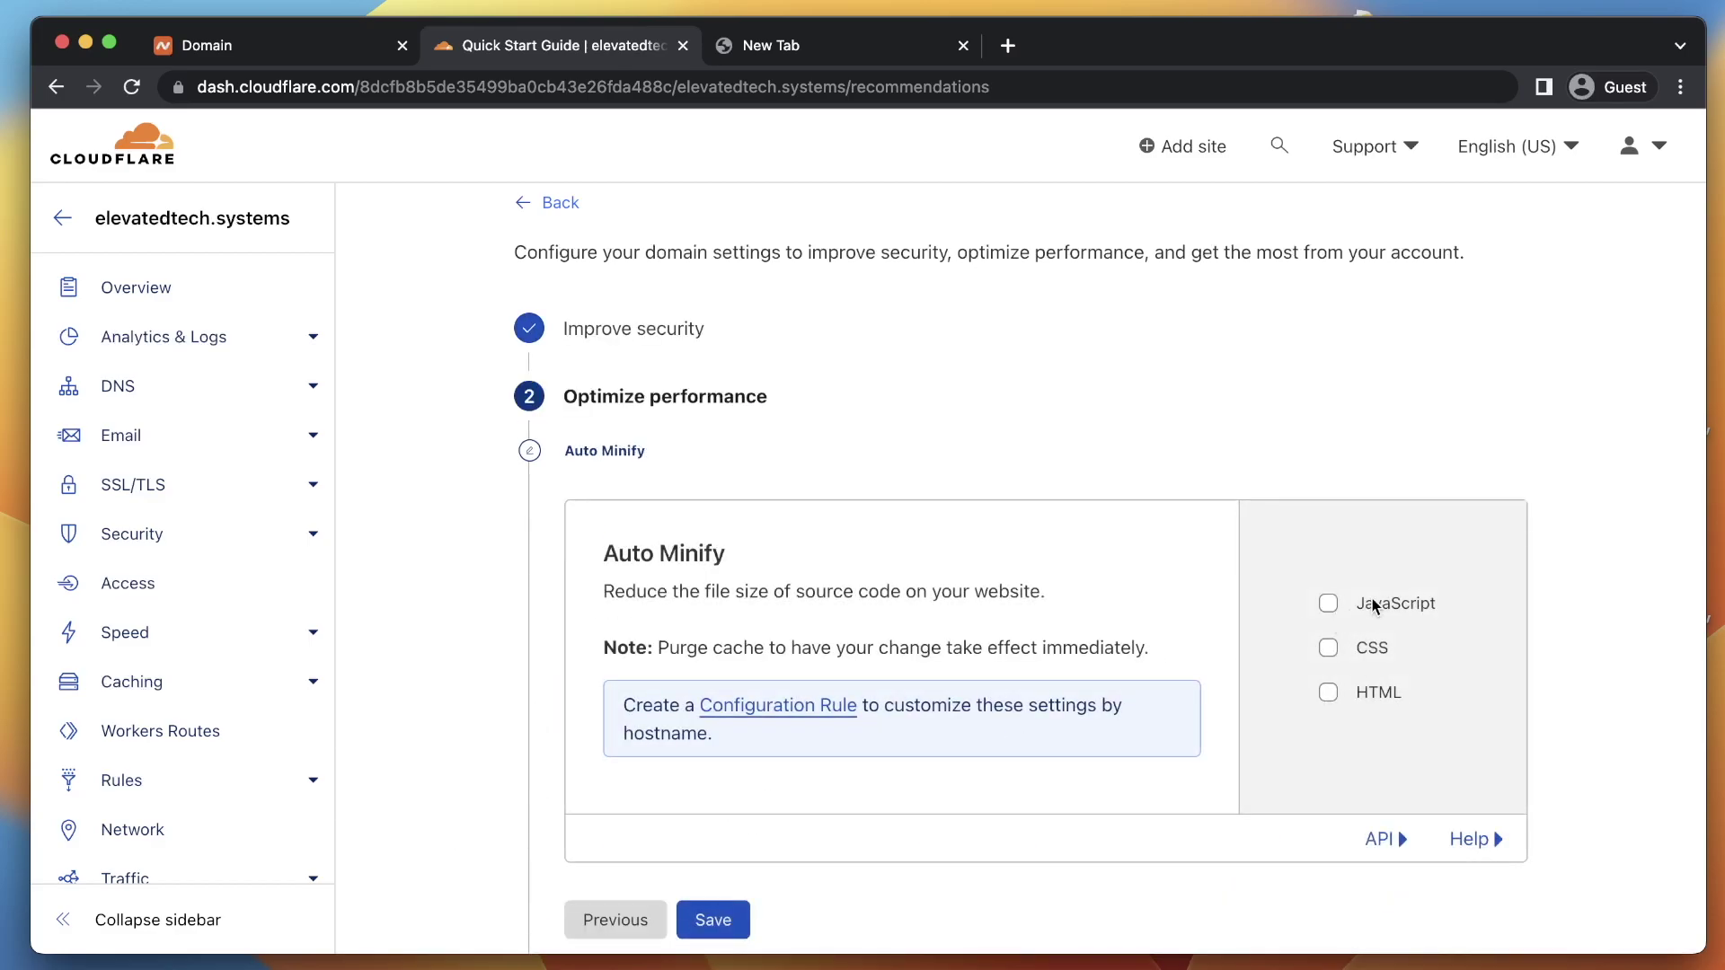
Enable Auto Minify for JavaScript, CSS and HTML and save it
{"action": "left_click", "coordinate": [1392, 600]}
{"action": "left_click", "coordinate": [1375, 649]}
{"action": "left_click", "coordinate": [1377, 694]}
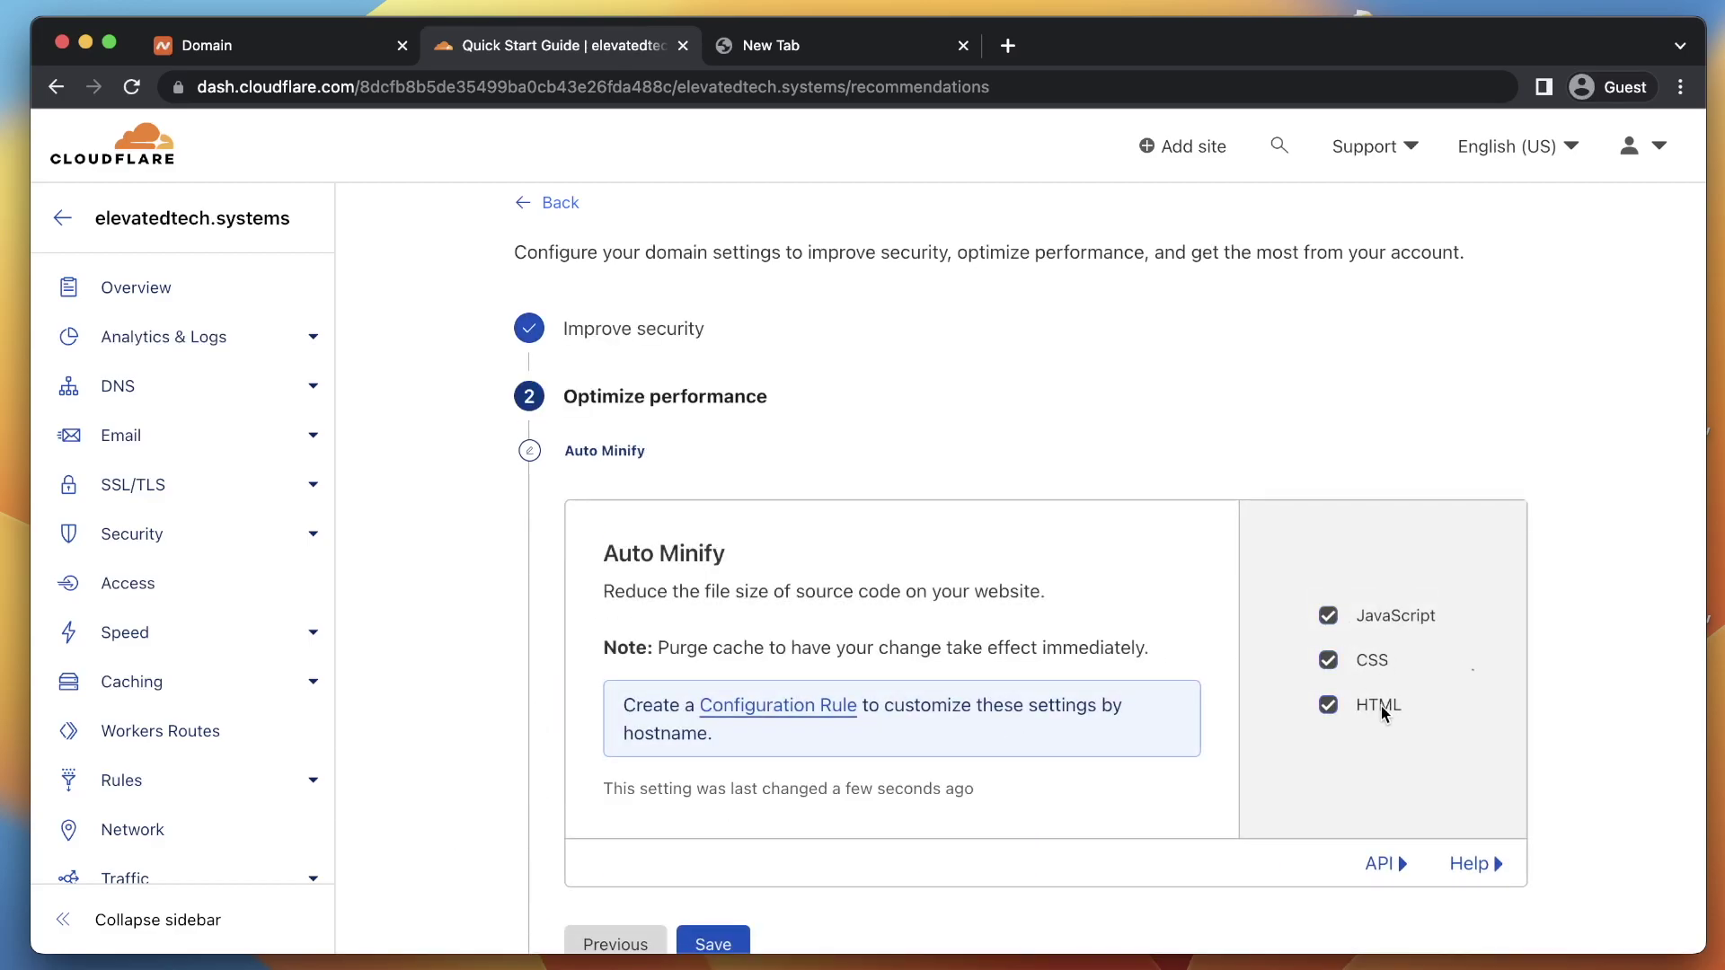
{"action": "scroll", "coordinate": [747, 794], "scroll_direction": "down", "scroll_amount": 3}
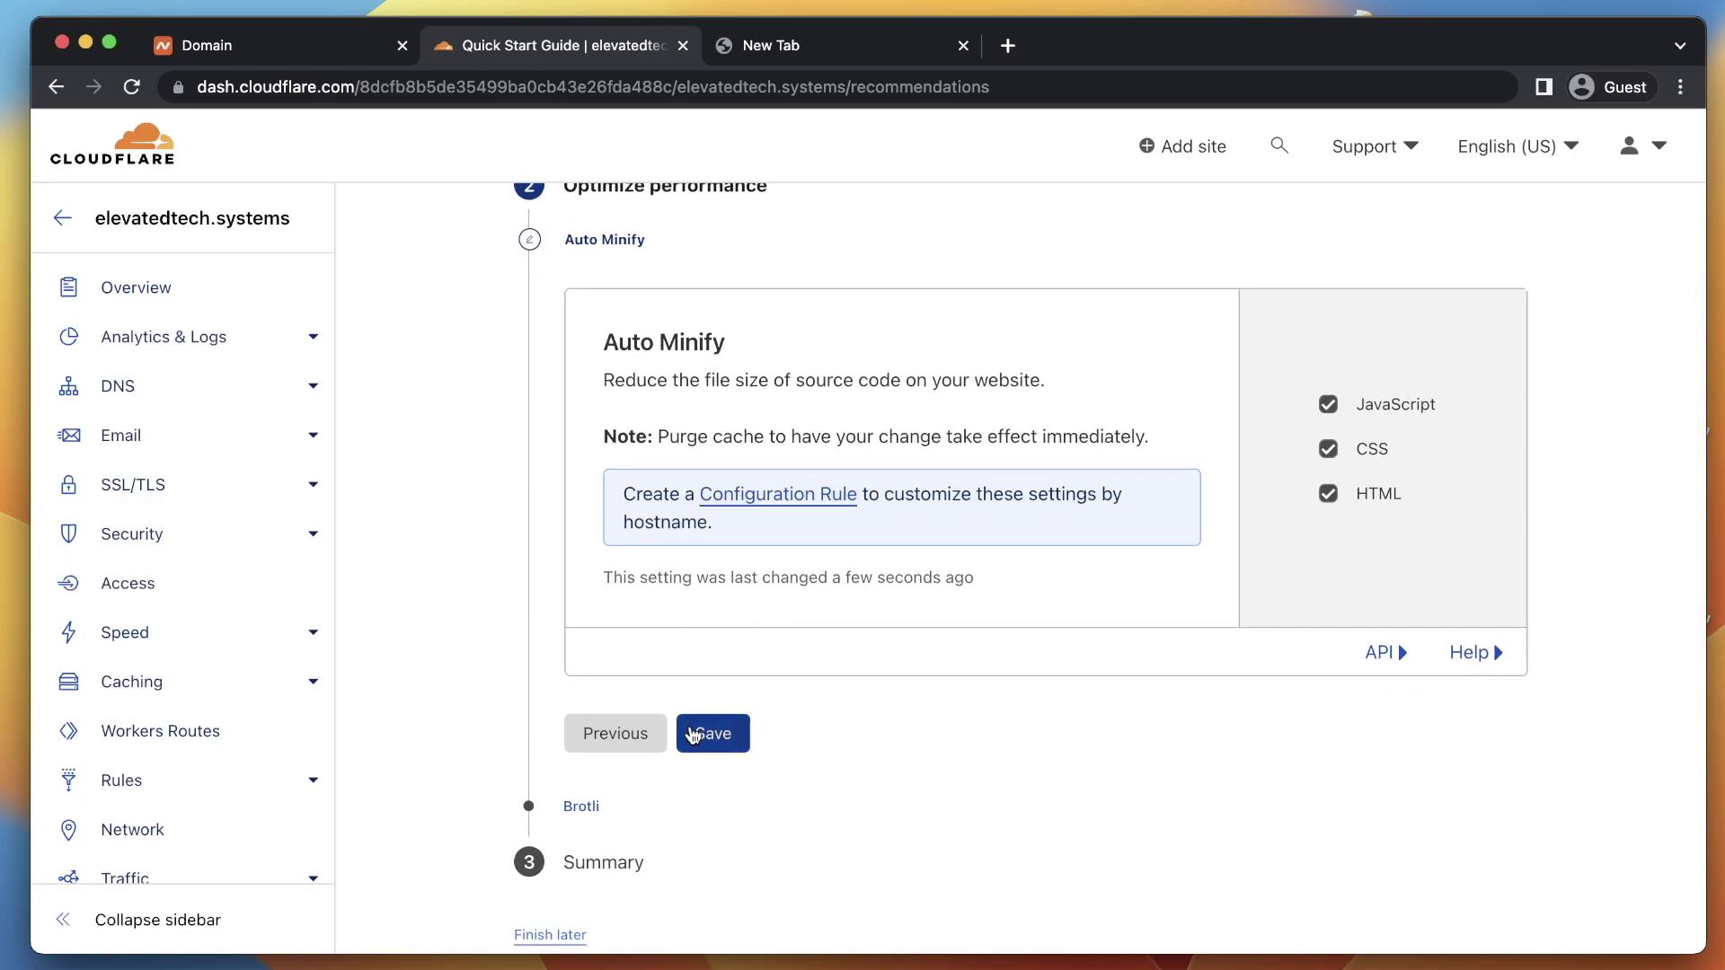
{"action": "left_click", "coordinate": [723, 741]}
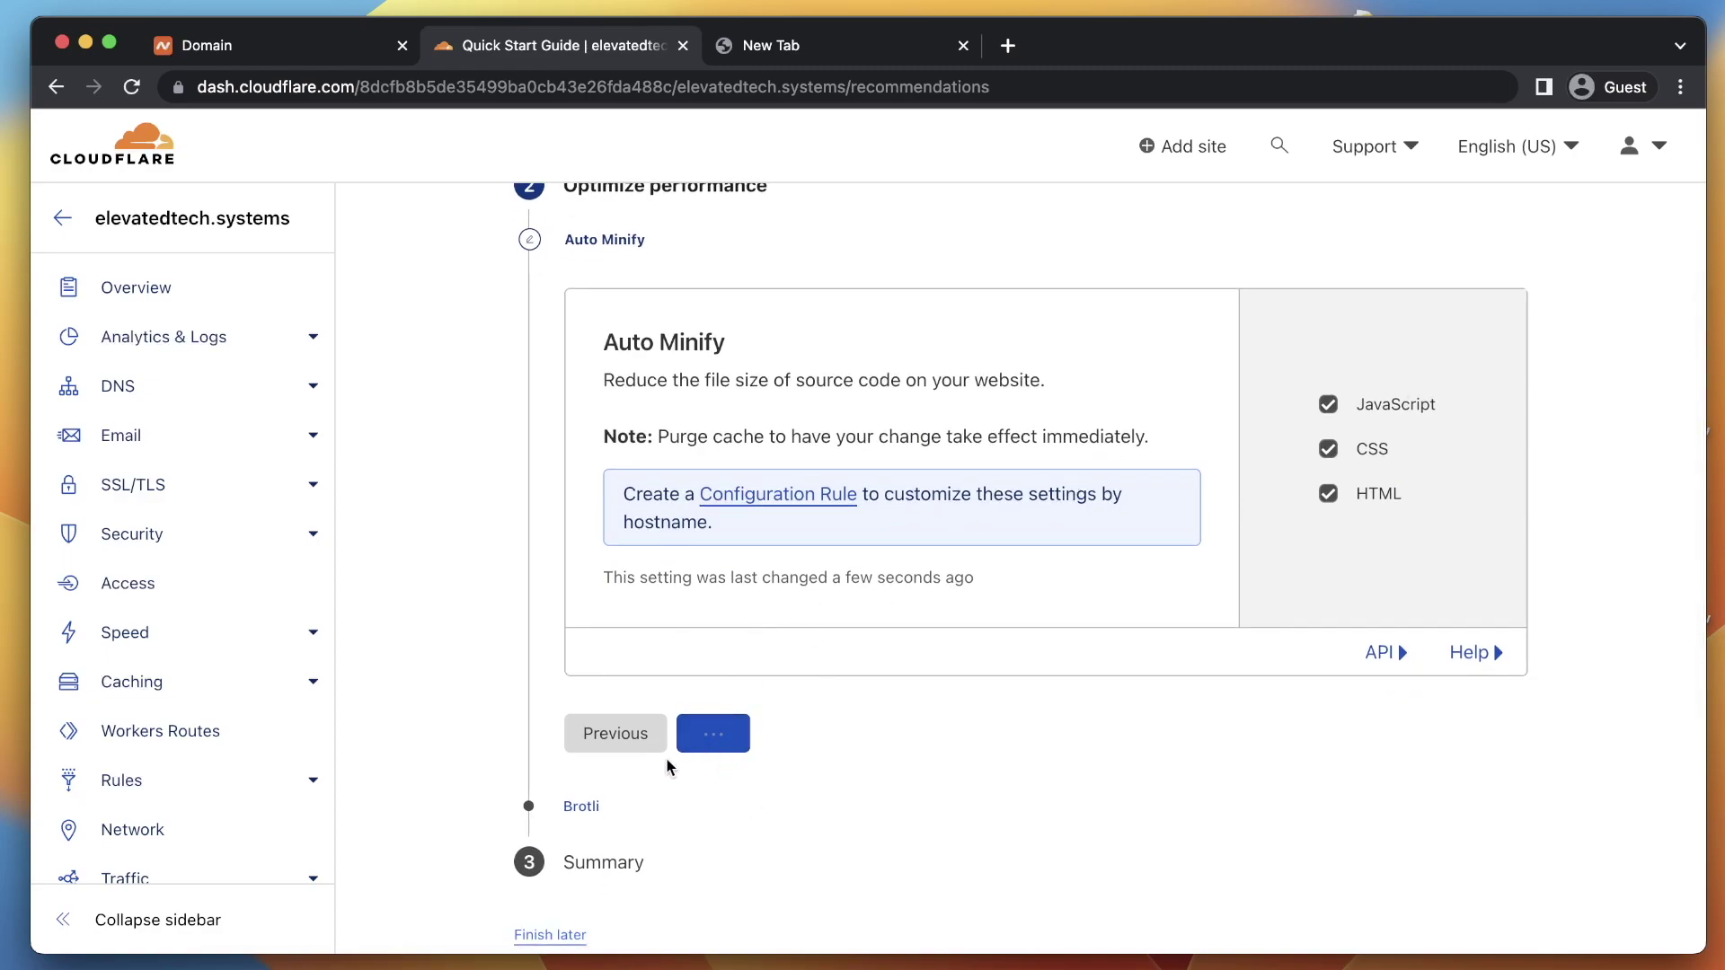
{"action": "left_click_drag", "start_coordinate": [614, 401], "coordinate": [752, 397]}
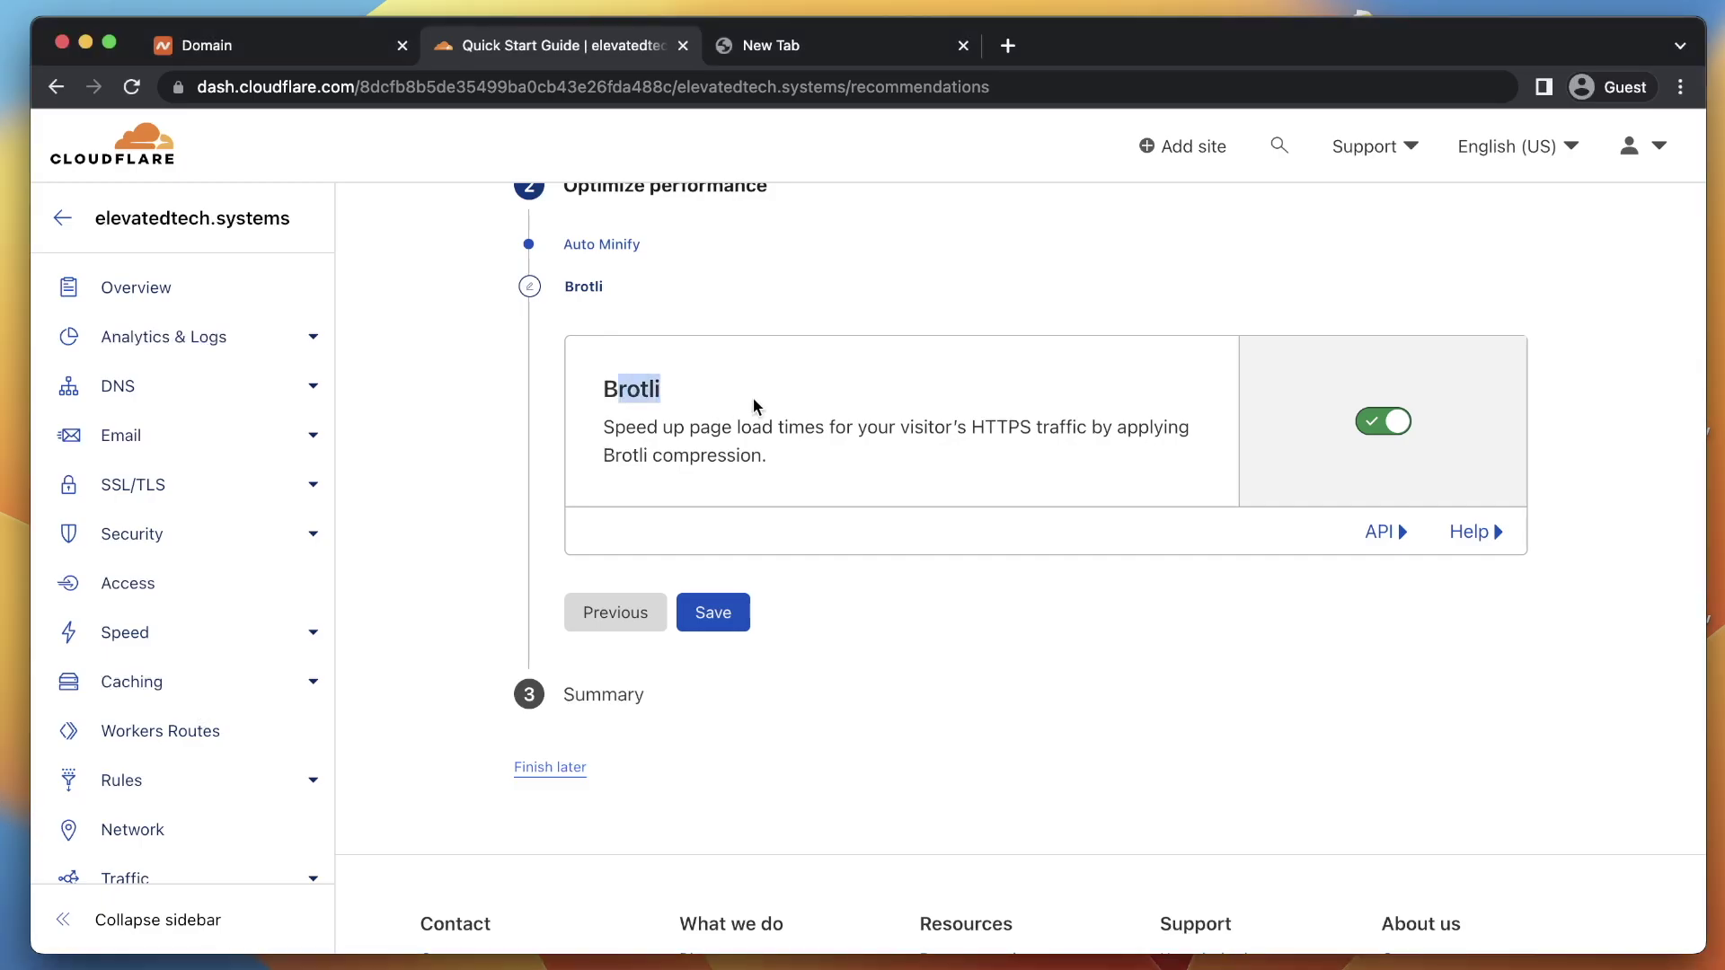
{"action": "left_click", "coordinate": [737, 514]}
Save the Brotli step, Finish the Quick Start summary, and switch to Namecheap's domain tab
{"action": "left_click", "coordinate": [734, 616]}
{"action": "left_click", "coordinate": [608, 532]}
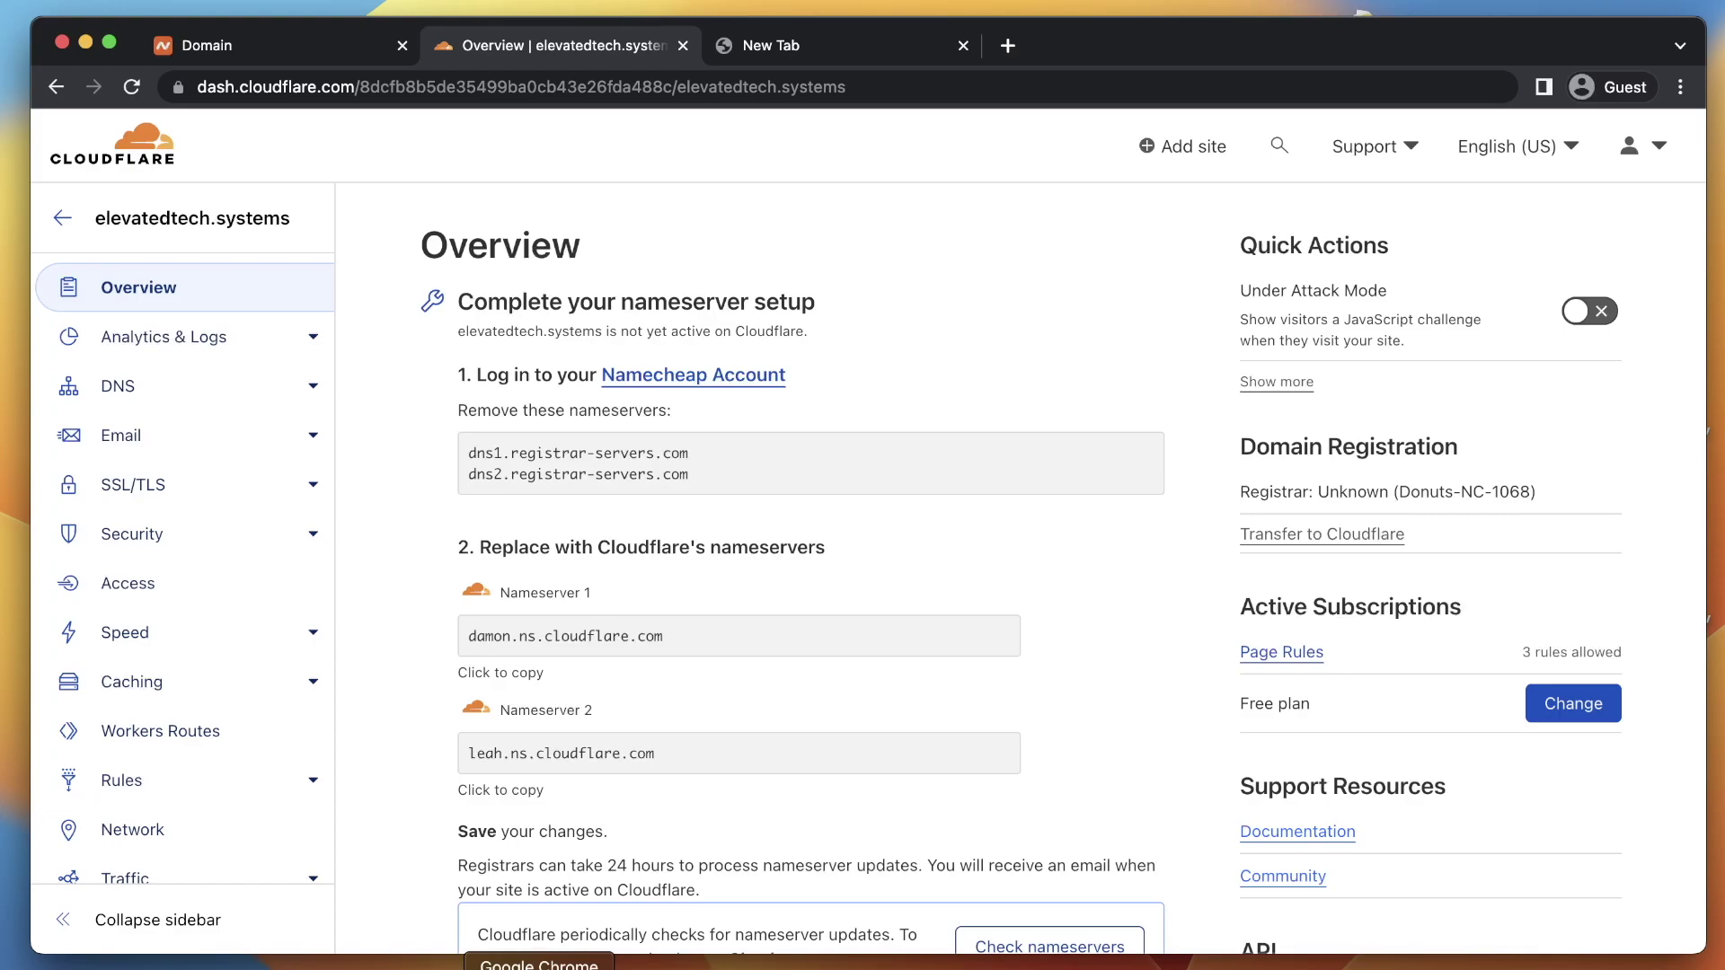
{"action": "left_click", "coordinate": [296, 47]}
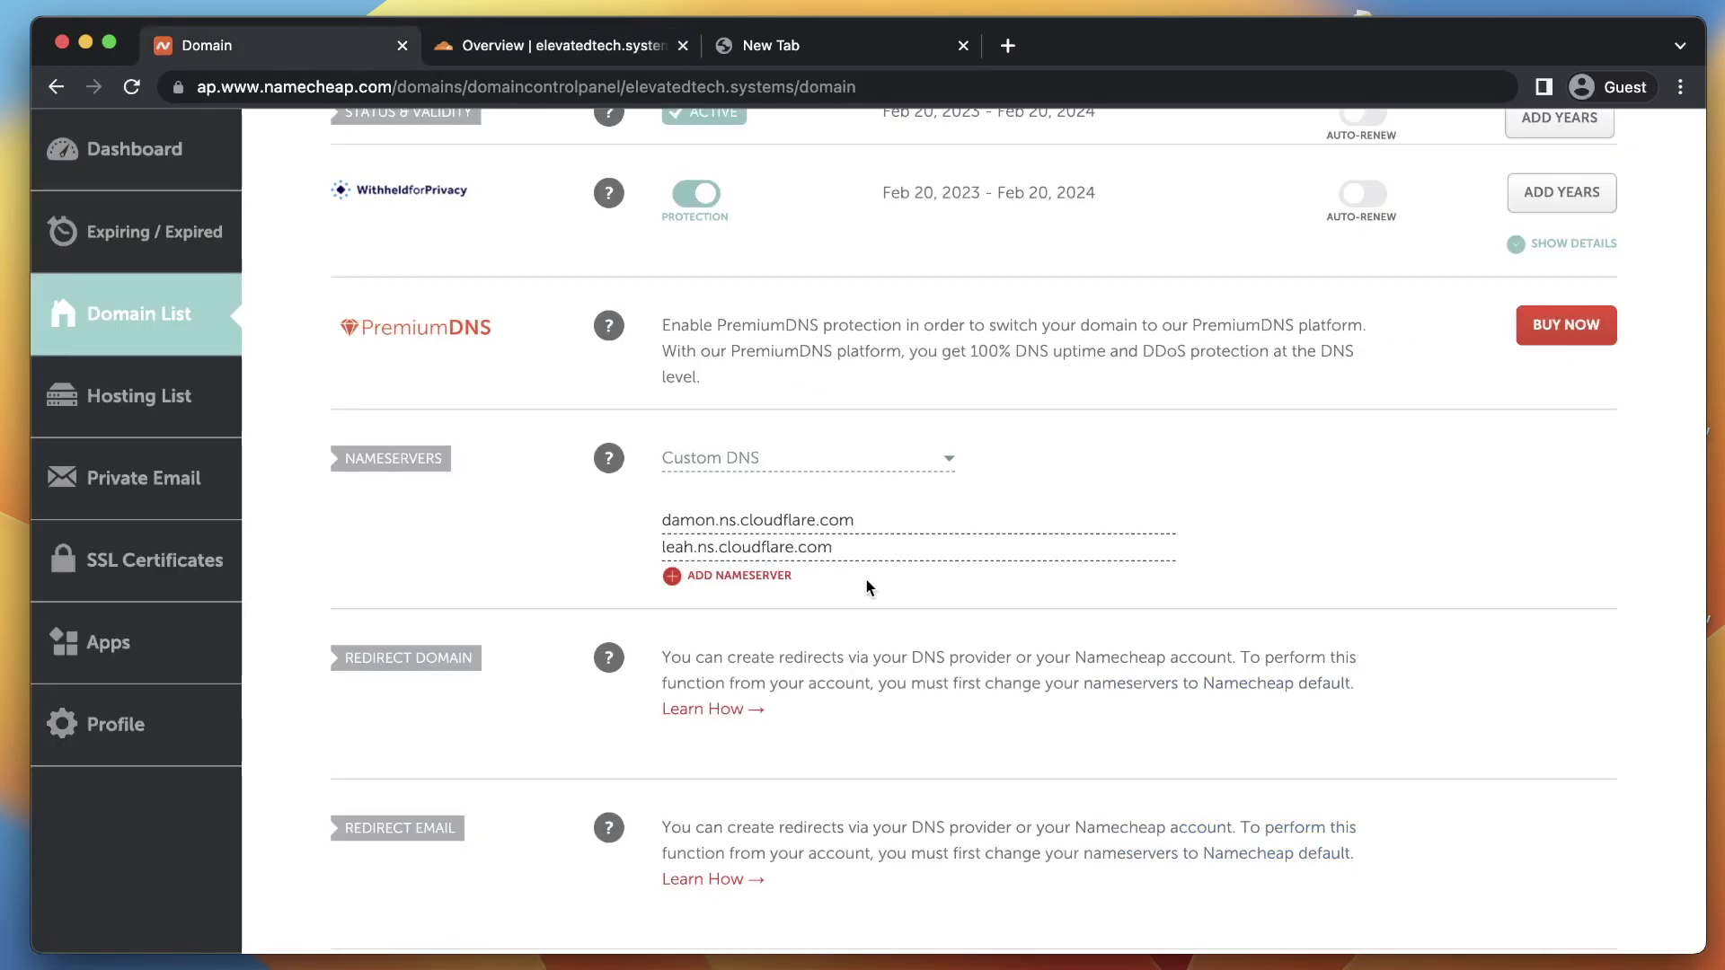
Review Namecheap's Custom DNS nameservers, damon and leah.ns.cloudflare.com, then return to the Cloudflare Overview
{"action": "scroll", "coordinate": [867, 584], "scroll_direction": "up", "scroll_amount": 5}
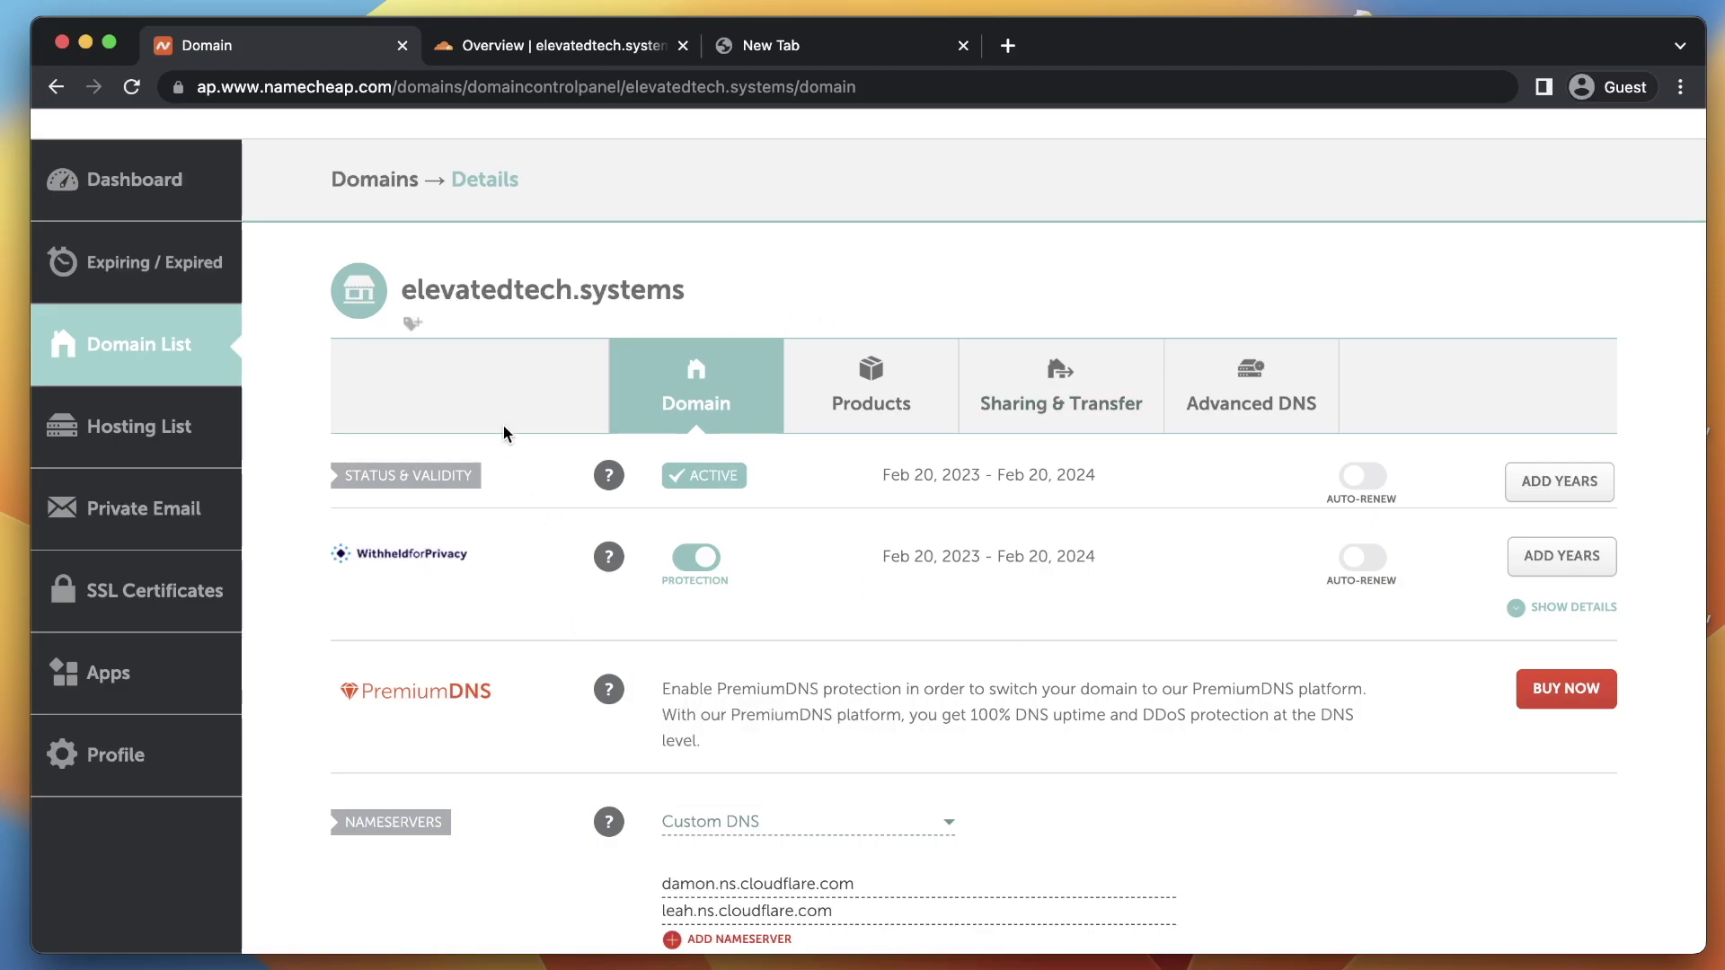
{"action": "scroll", "coordinate": [876, 529], "scroll_direction": "down", "scroll_amount": 7}
{"action": "scroll", "coordinate": [1063, 673], "scroll_direction": "up", "scroll_amount": 5}
{"action": "scroll", "coordinate": [1063, 674], "scroll_direction": "up", "scroll_amount": 3}
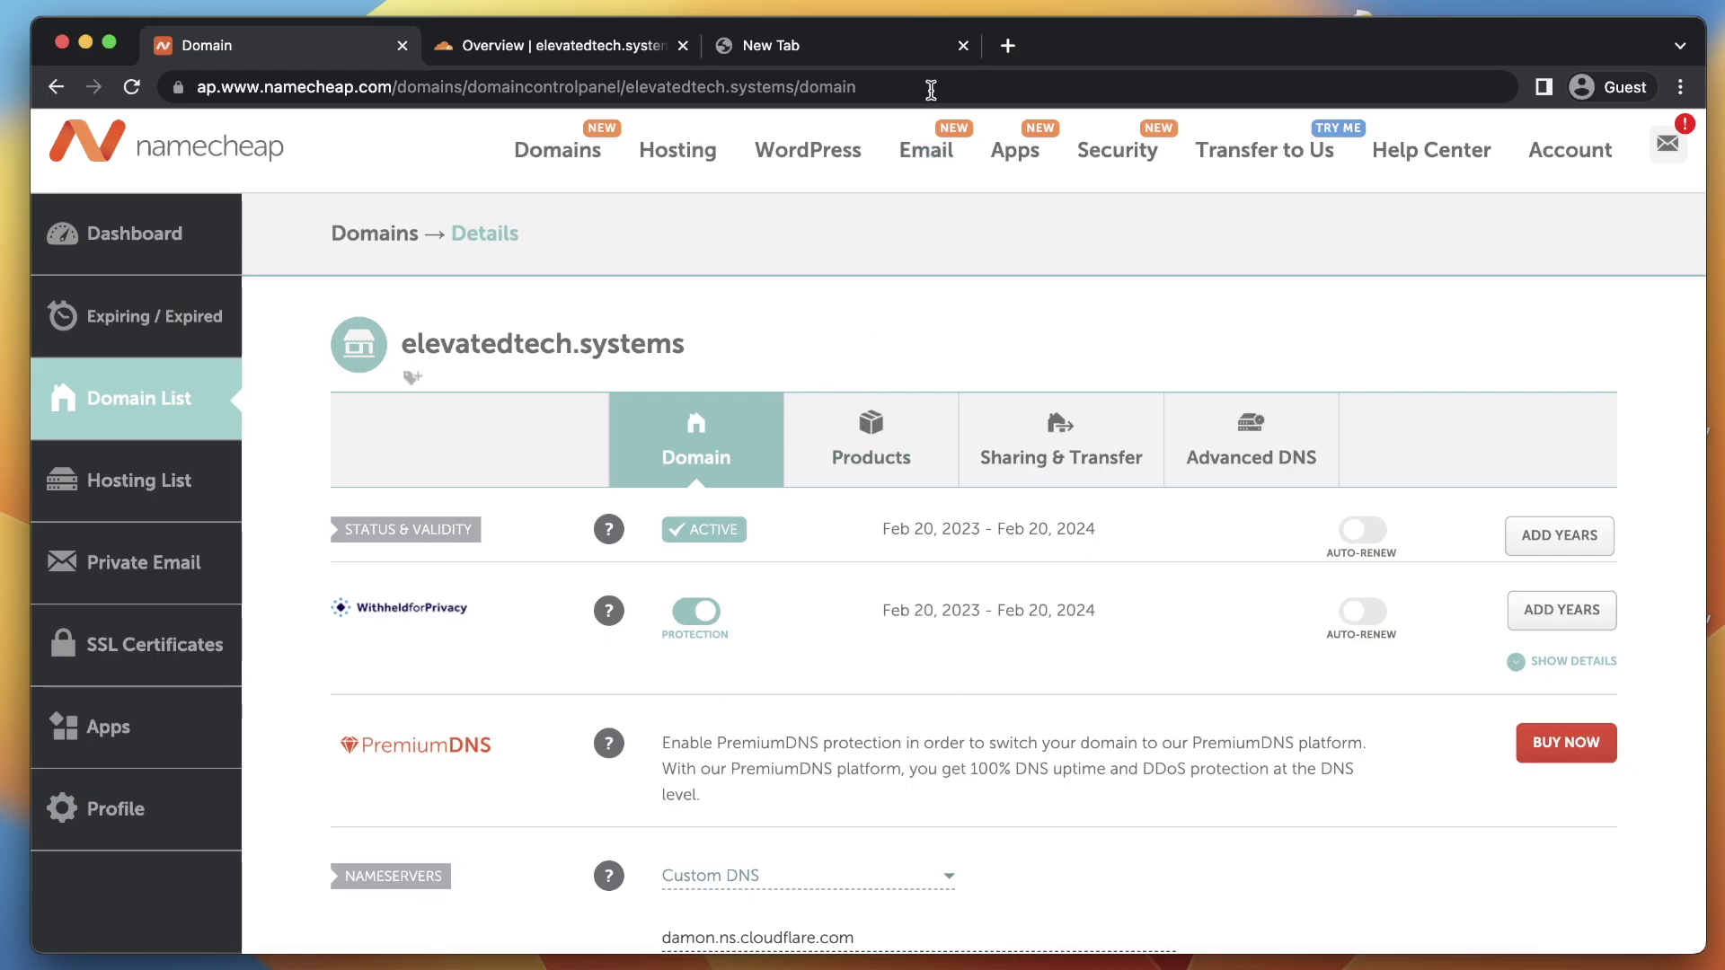
{"action": "left_click", "coordinate": [564, 46]}
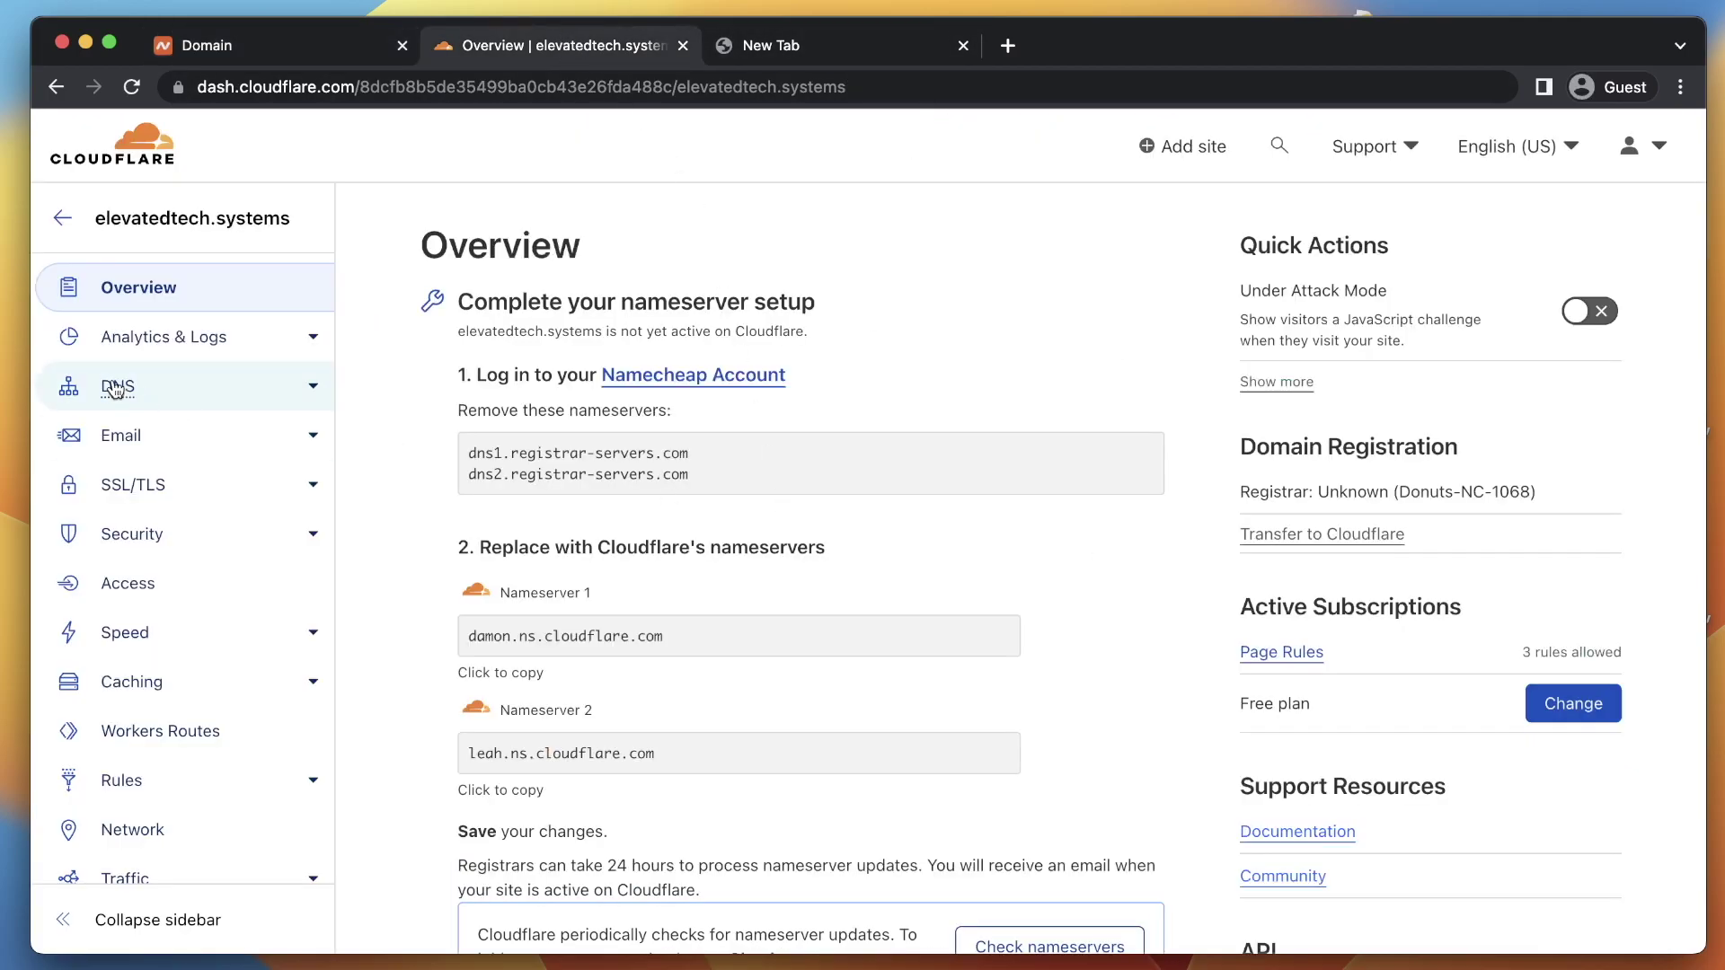
{"action": "left_click", "coordinate": [131, 90]}
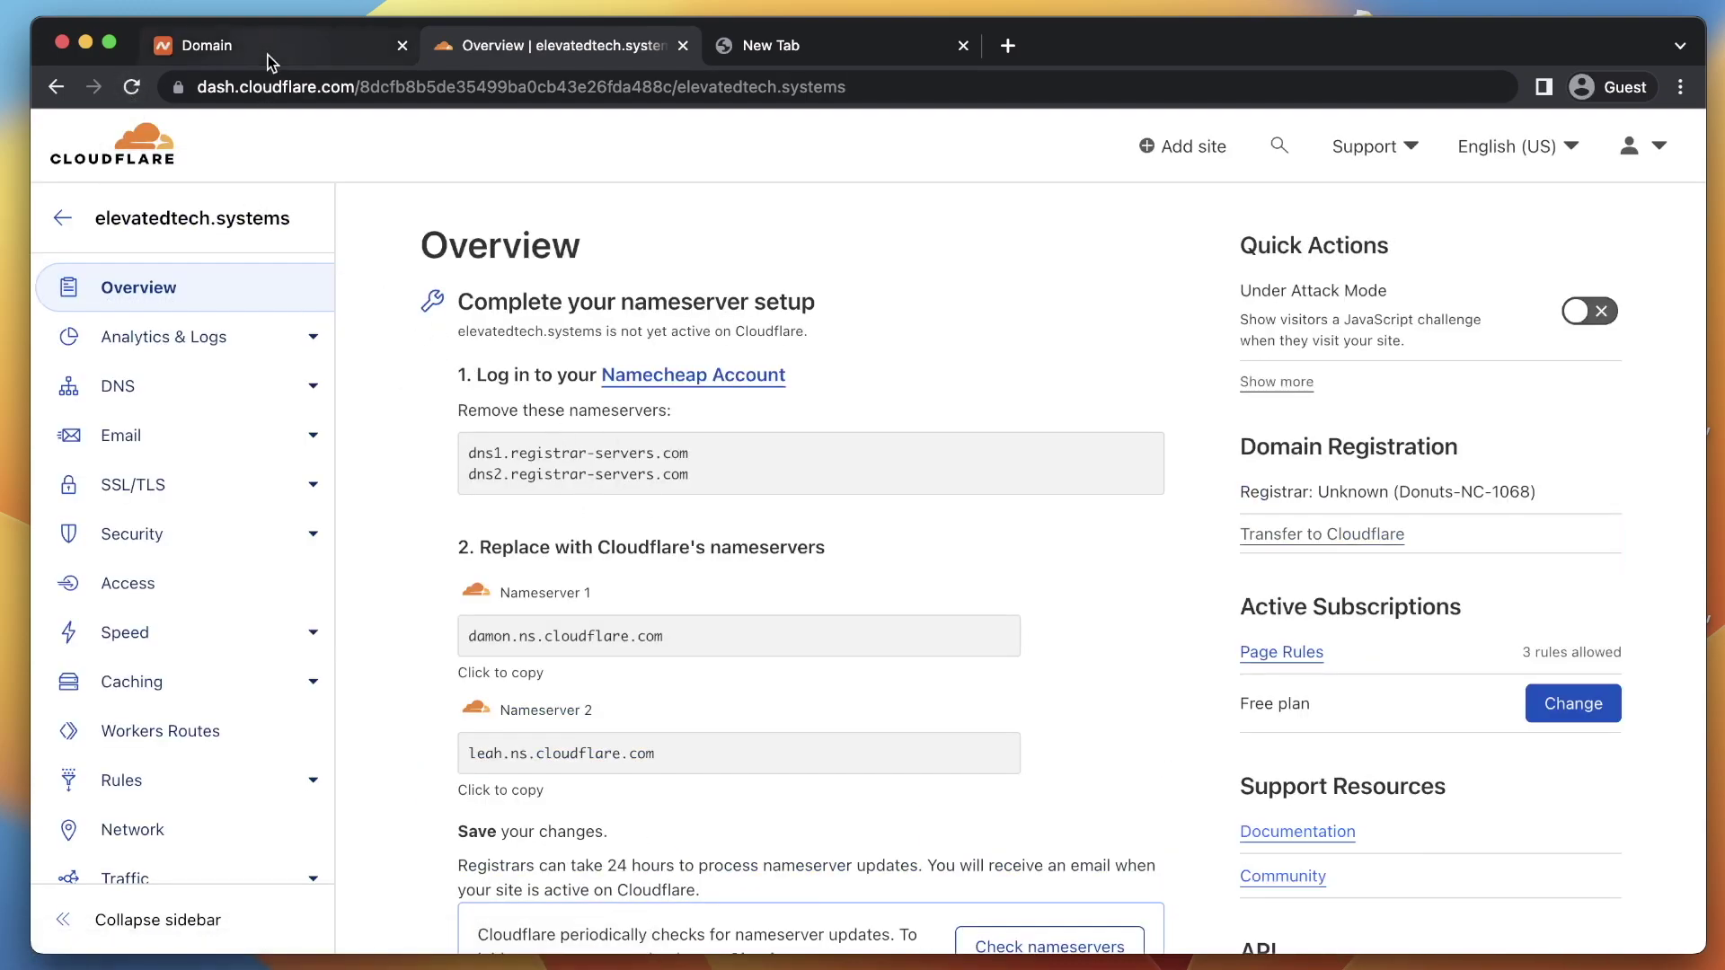
{"action": "left_click", "coordinate": [321, 47]}
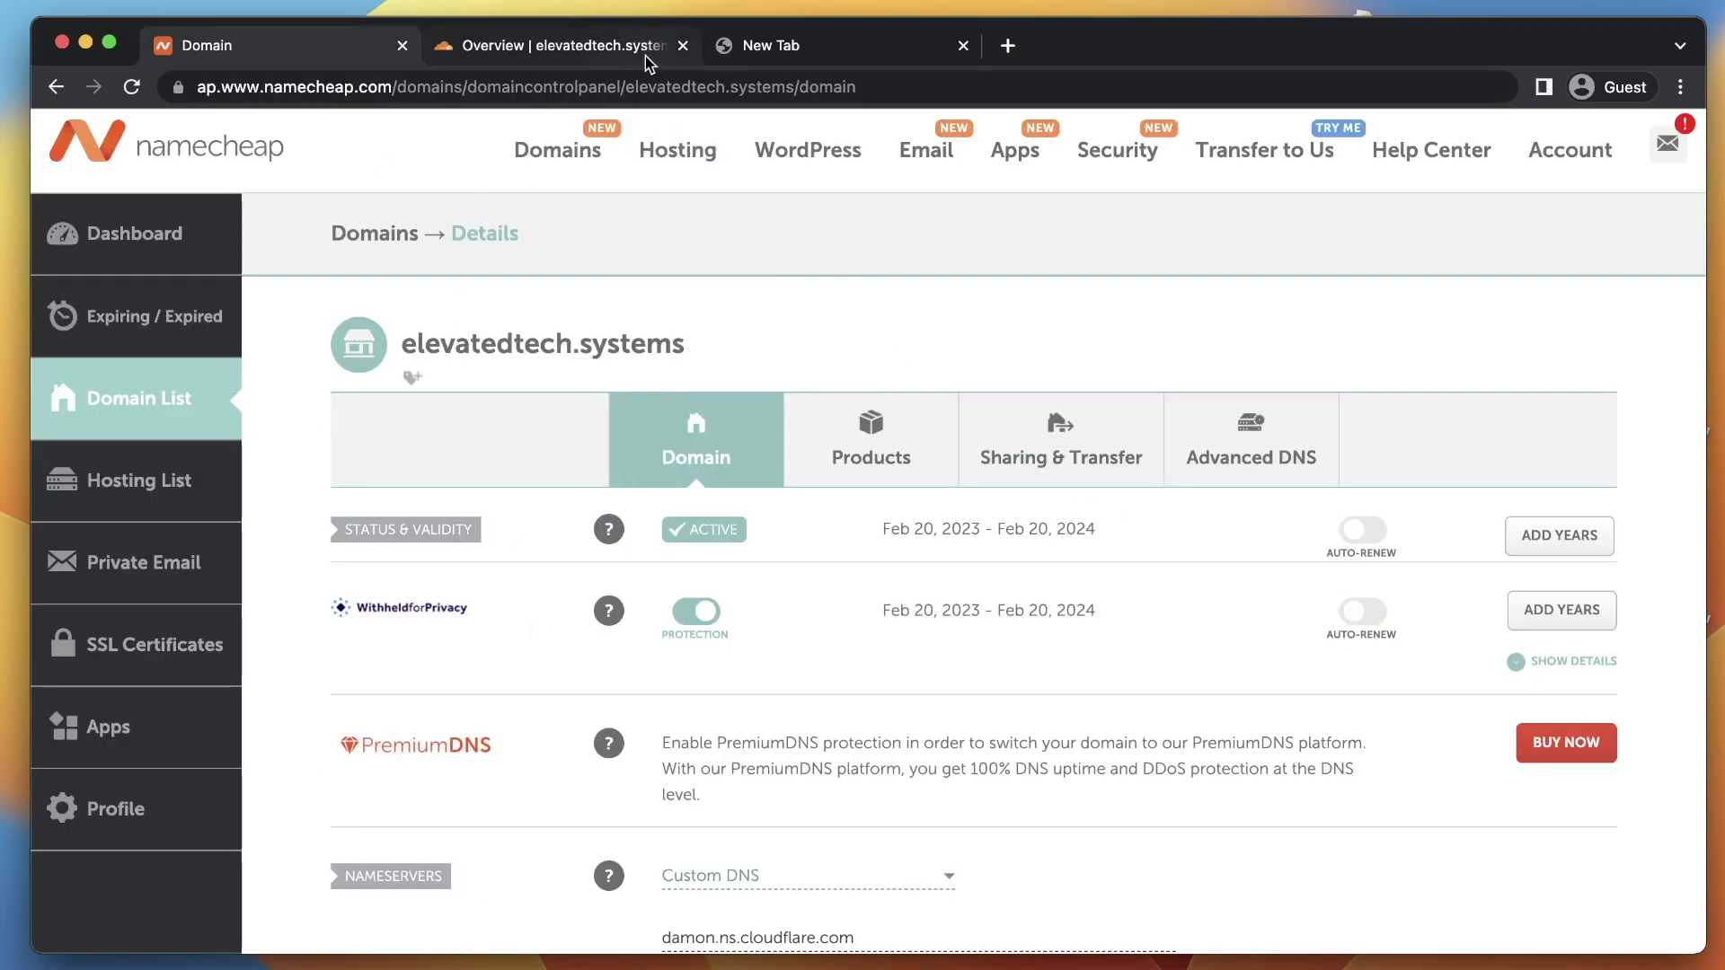
{"action": "left_click", "coordinate": [604, 40]}
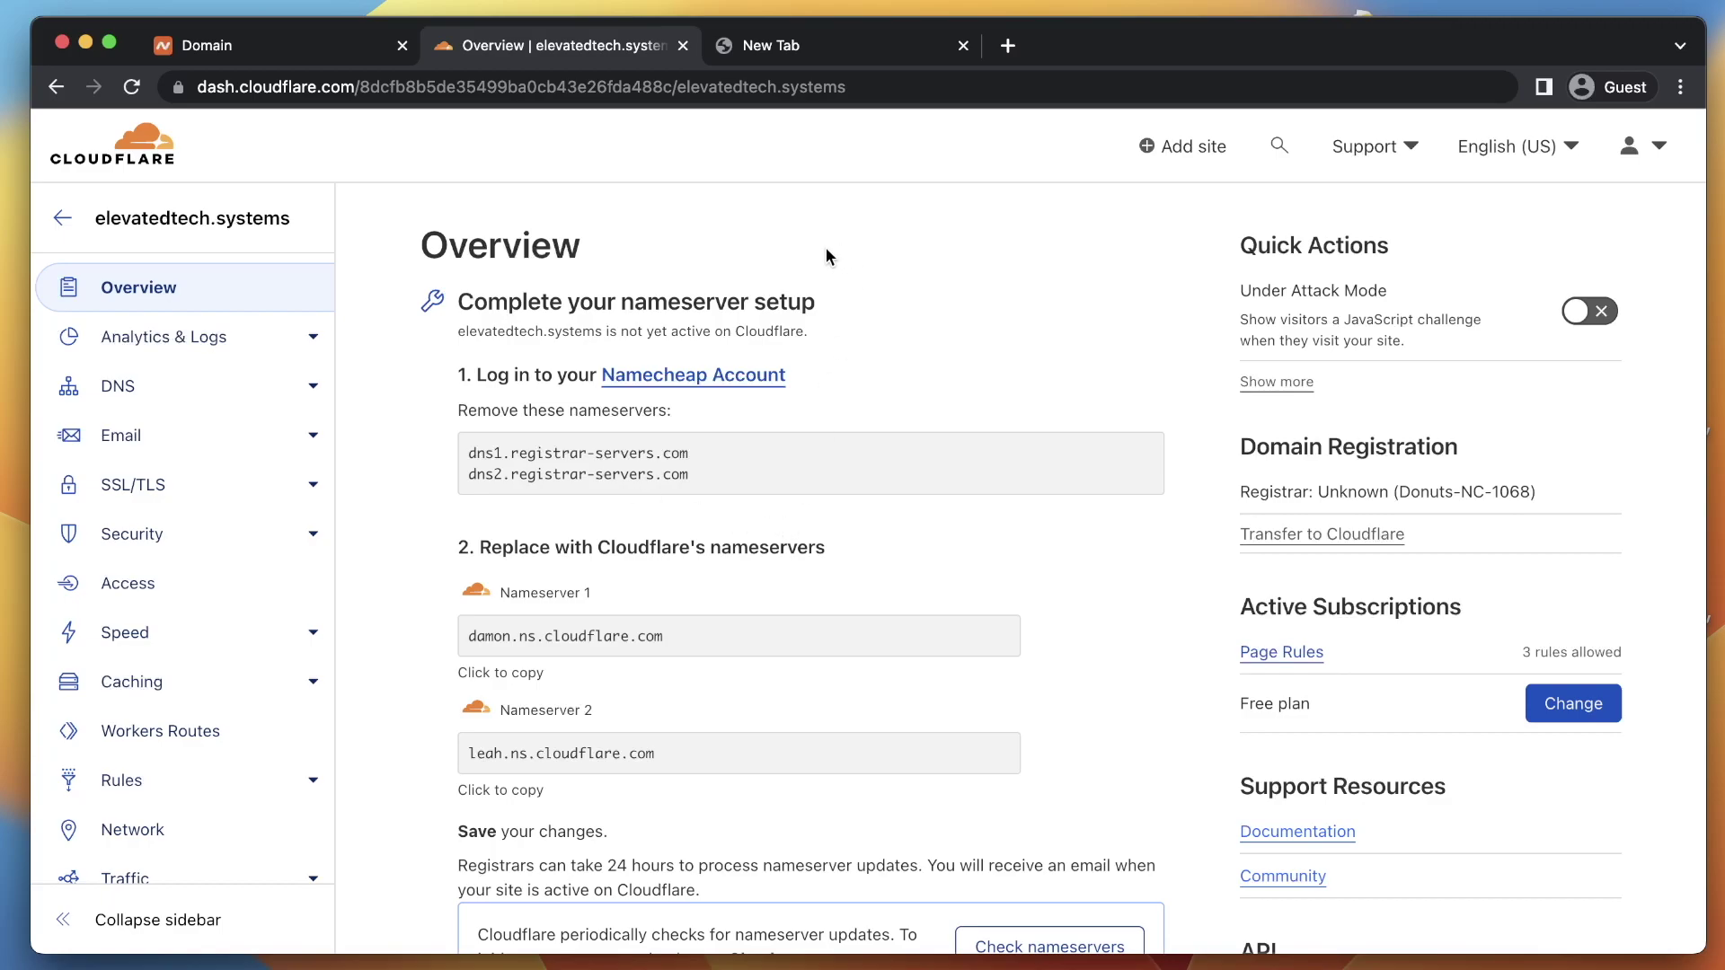
{"action": "scroll", "coordinate": [837, 557], "scroll_direction": "down", "scroll_amount": 3}
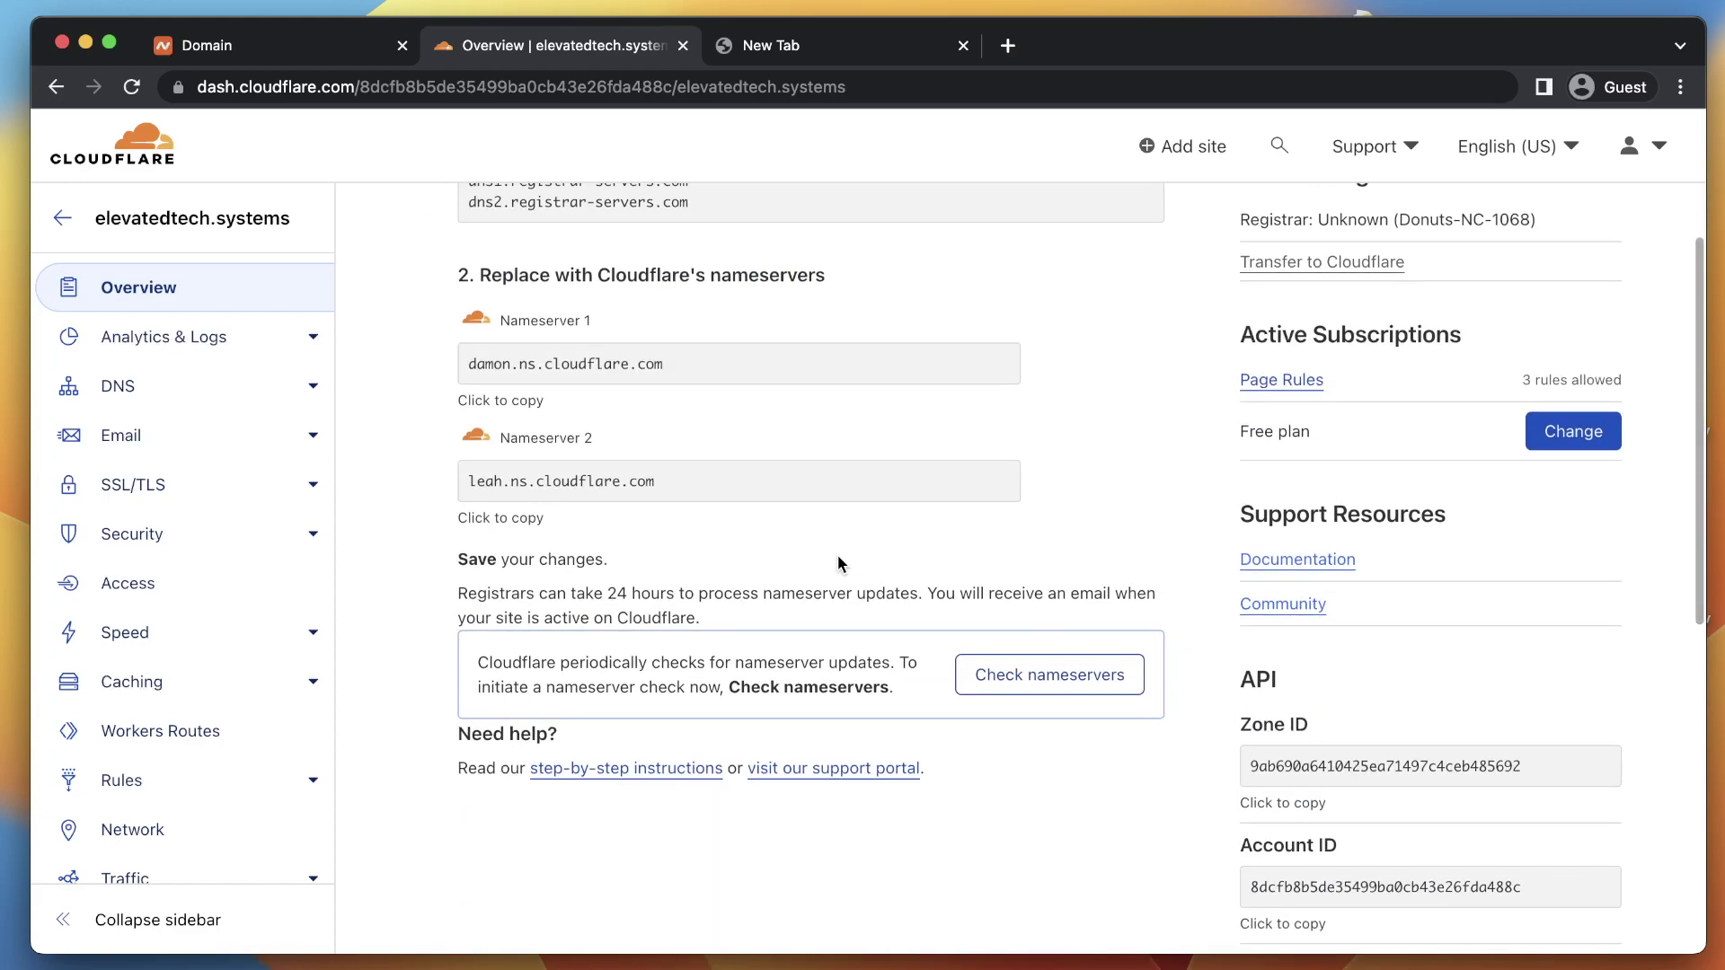
{"action": "scroll", "coordinate": [294, 662], "scroll_direction": "down", "scroll_amount": 5}
{"action": "scroll", "coordinate": [295, 662], "scroll_direction": "up", "scroll_amount": 5}
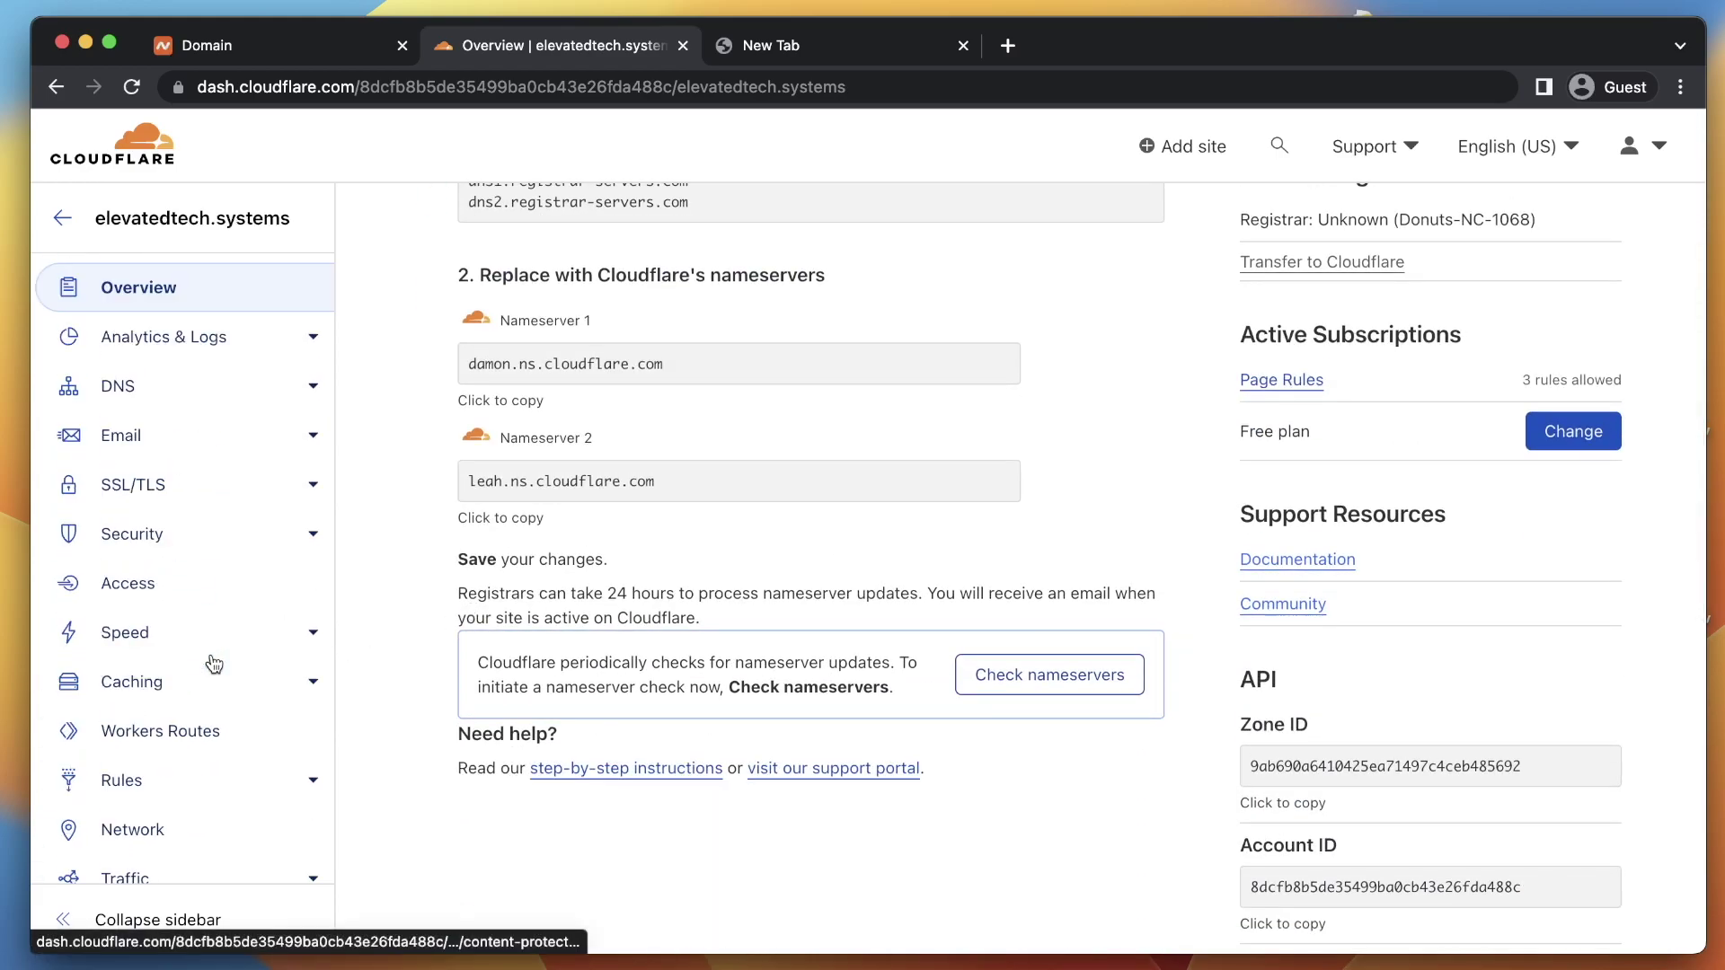
Leave the domain via the sidebar back arrow and open Websites on the account Home
{"action": "left_click", "coordinate": [70, 221]}
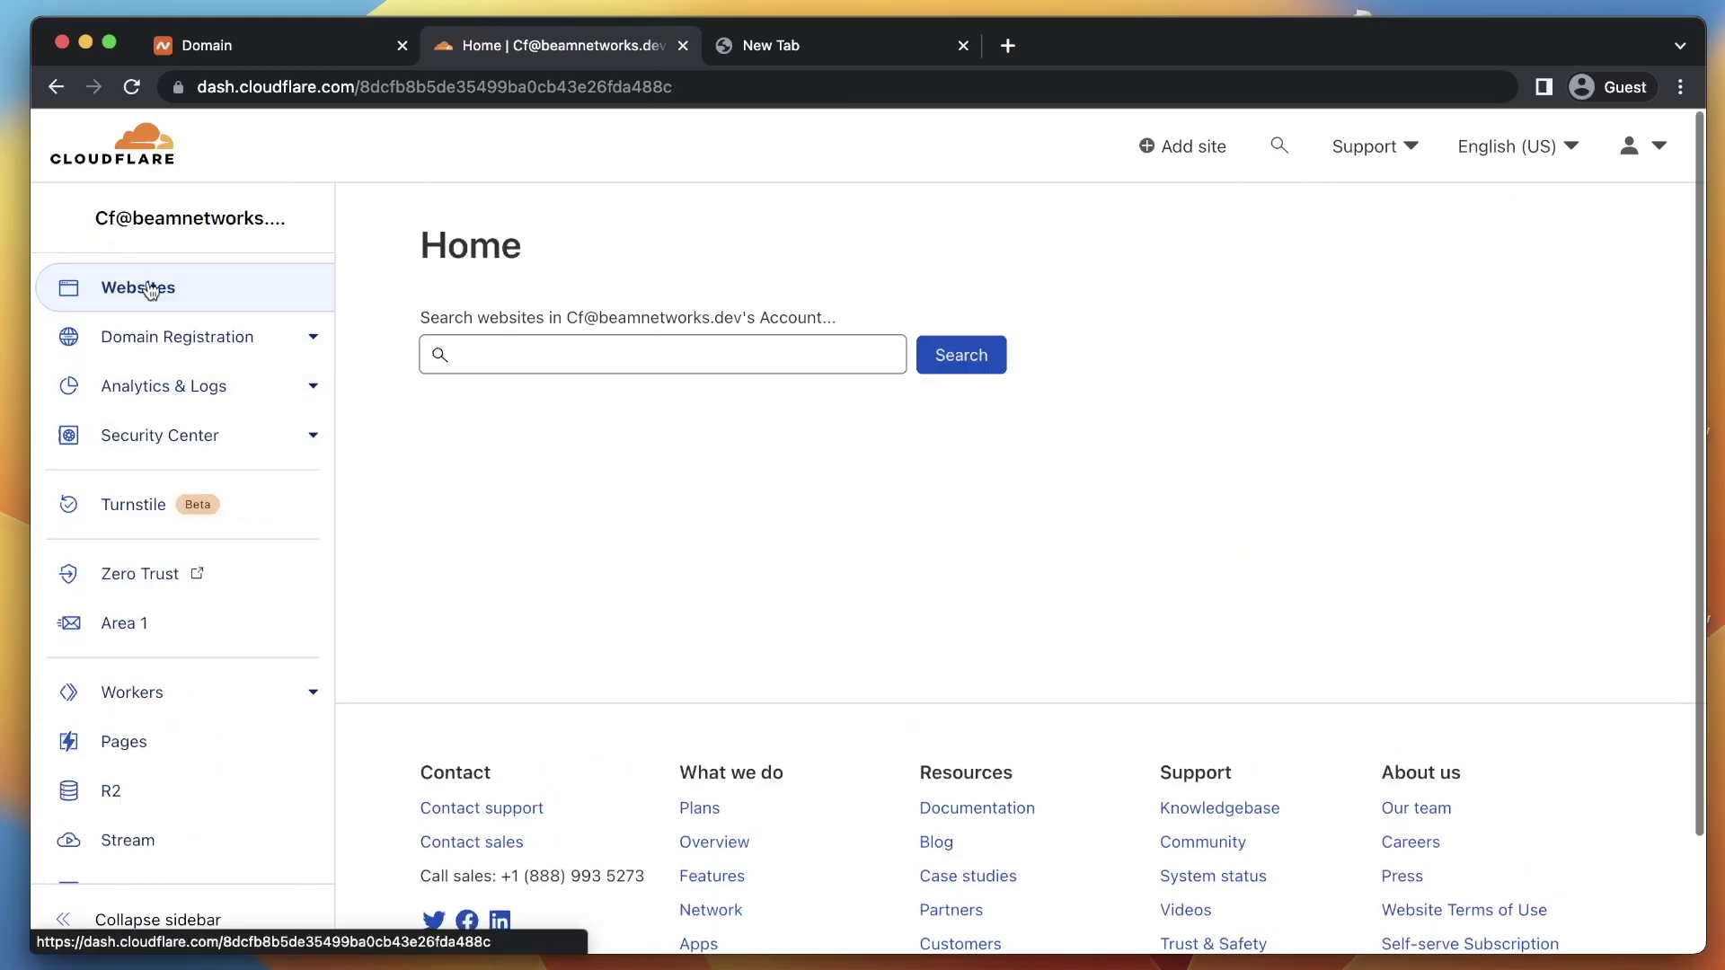
{"action": "left_click", "coordinate": [235, 339]}
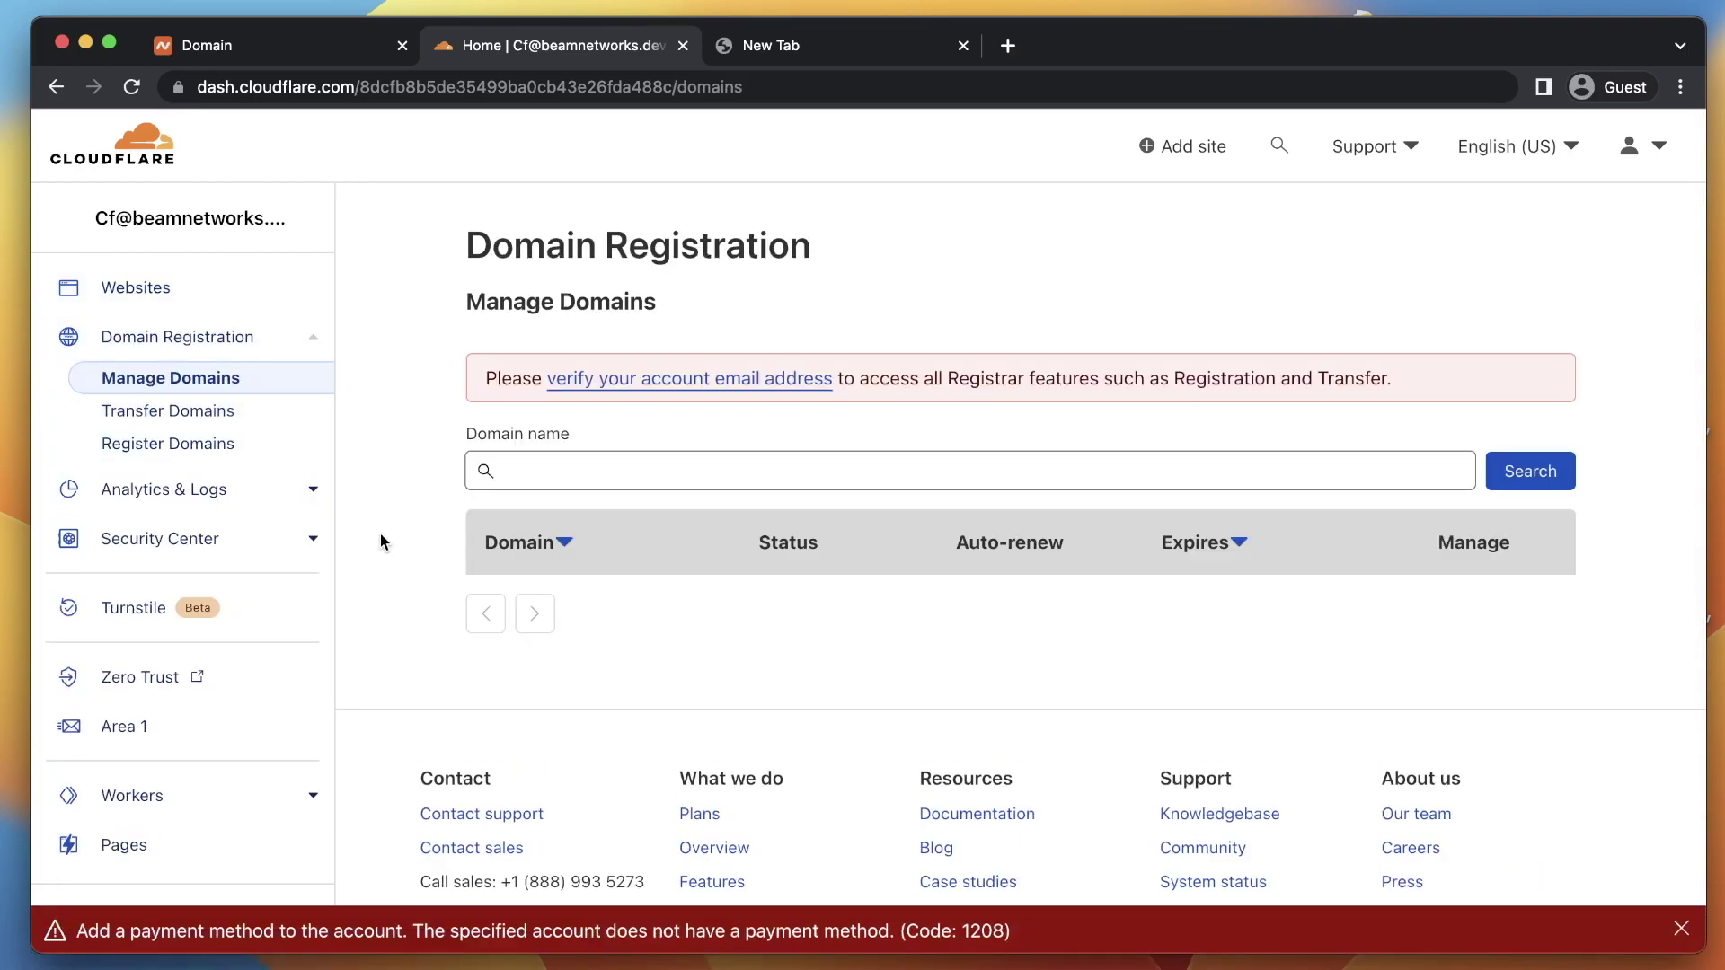
{"action": "left_click", "coordinate": [225, 295]}
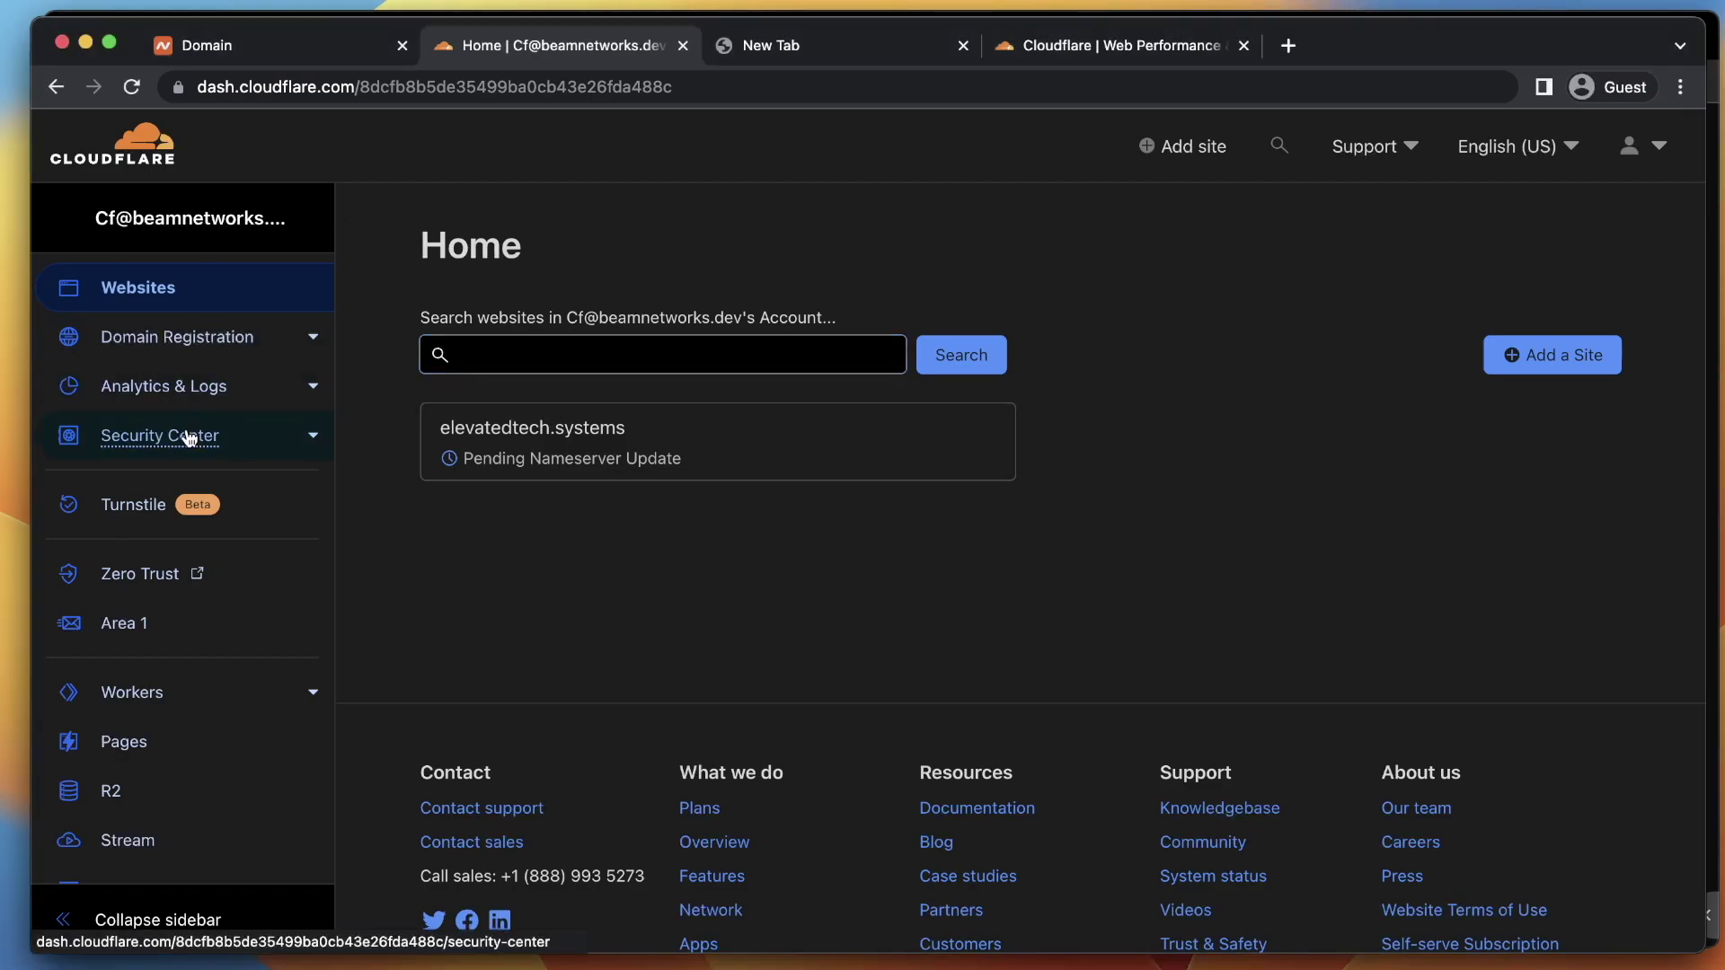
Refresh Home to show elevatedtech.systems as Pending Nameserver Update and close the empty New Tab
{"action": "scroll", "coordinate": [235, 781], "scroll_direction": "down", "scroll_amount": 5}
{"action": "scroll", "coordinate": [270, 719], "scroll_direction": "up", "scroll_amount": 5}
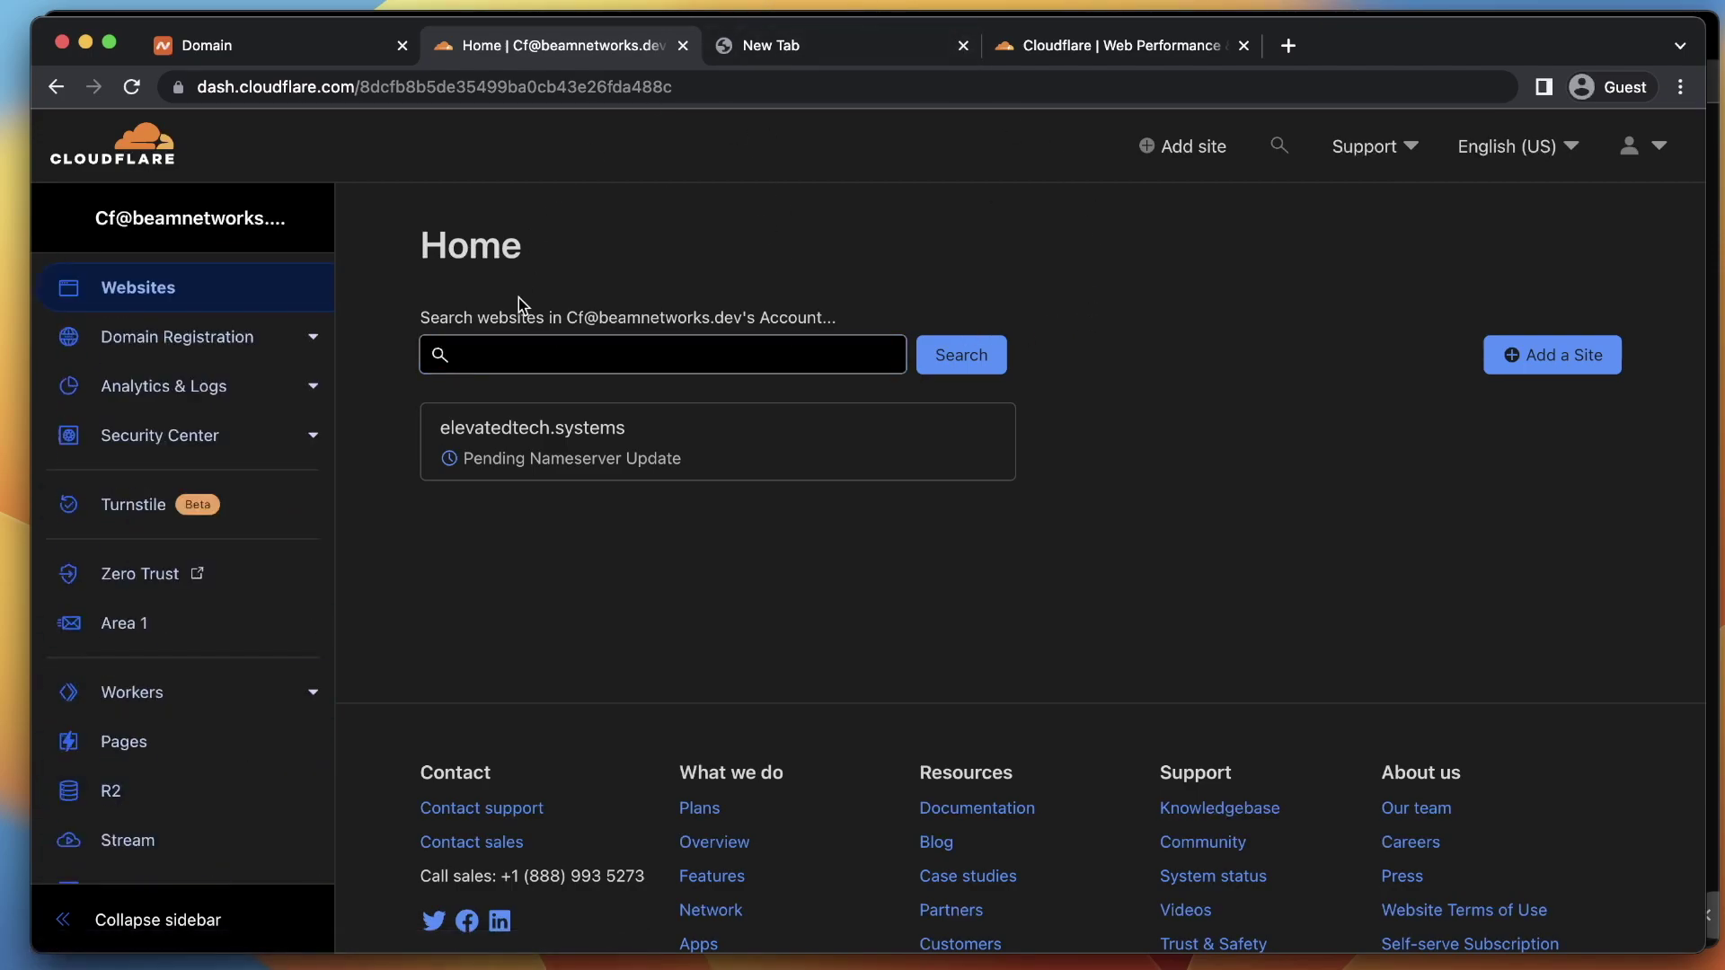
{"action": "left_click", "coordinate": [144, 142]}
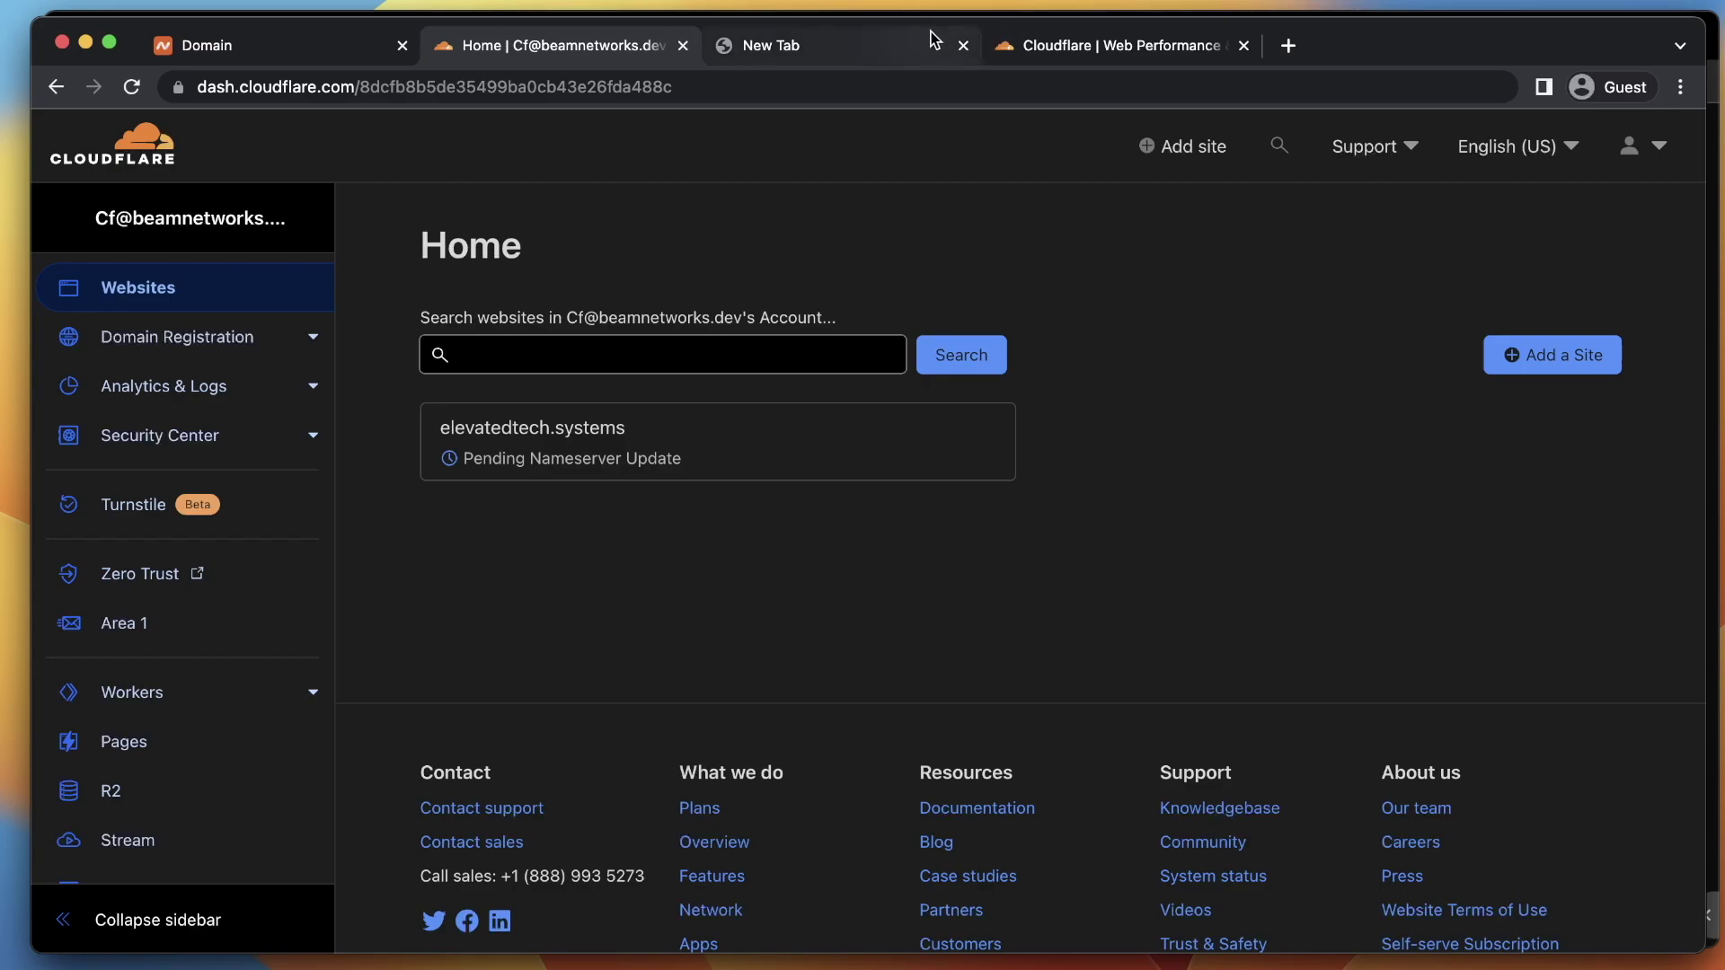
{"action": "left_click", "coordinate": [963, 45]}
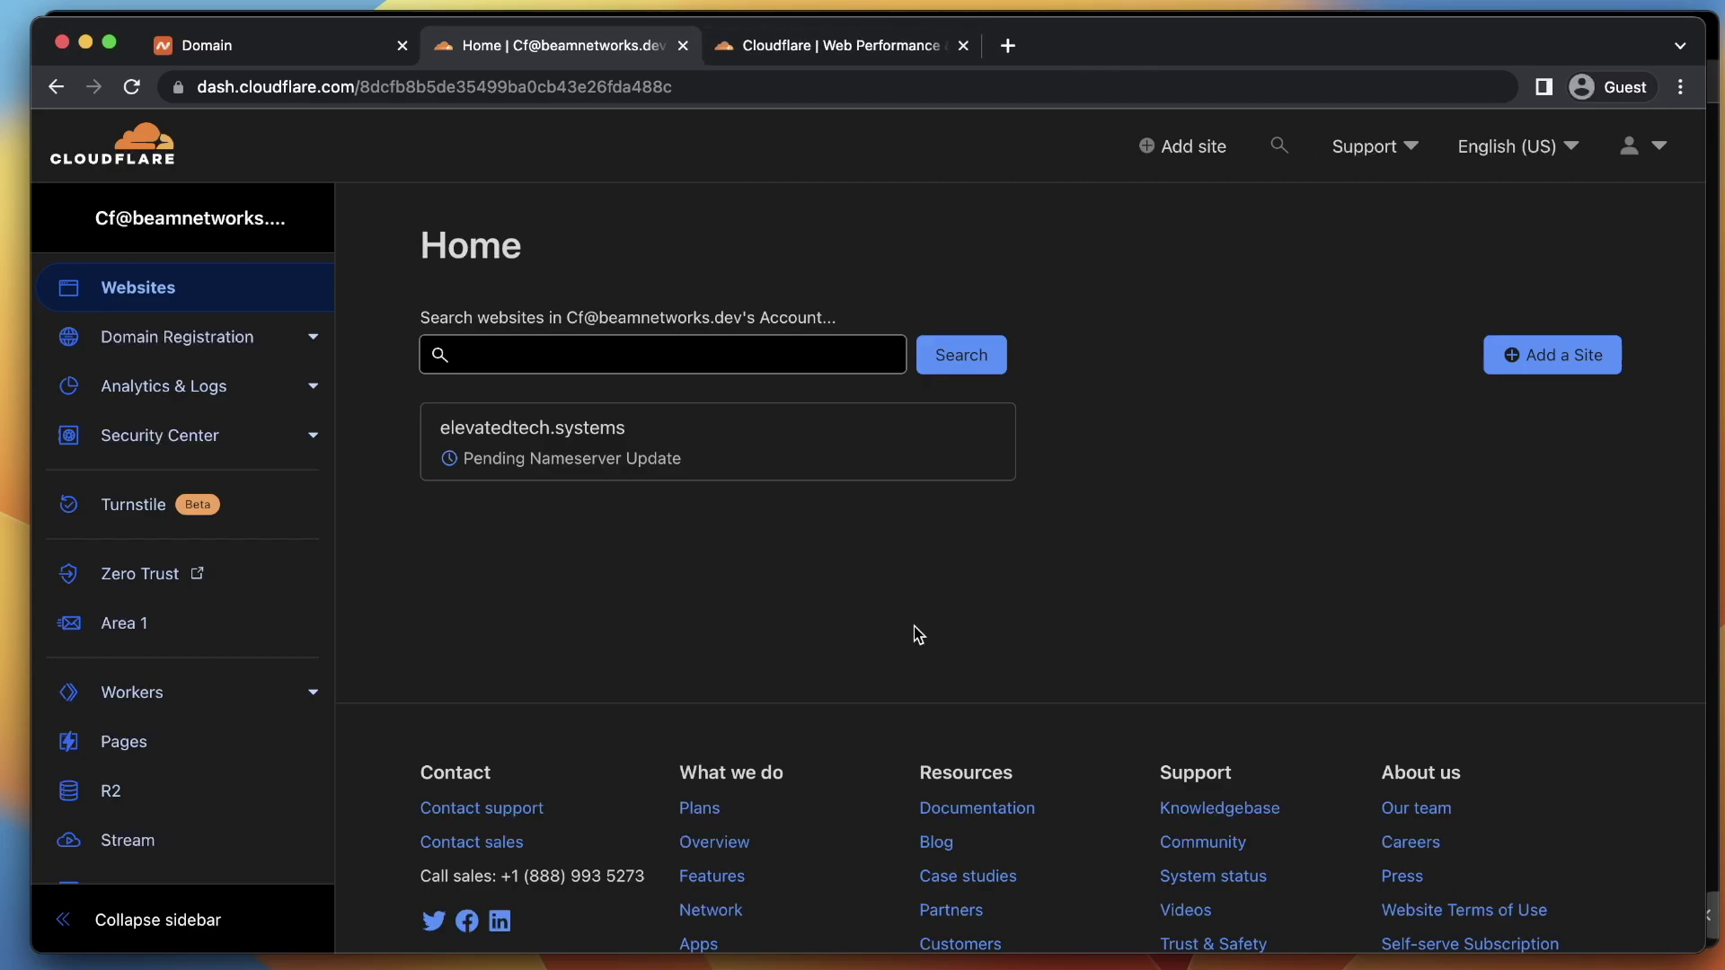